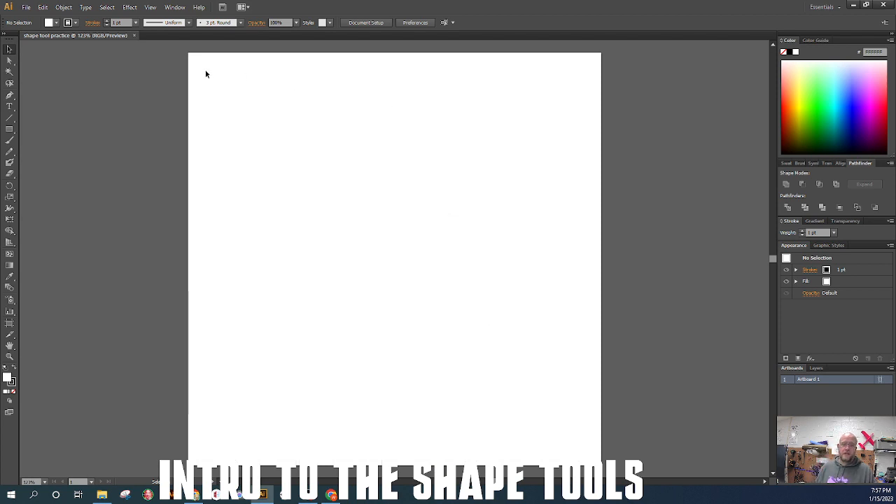
- Draw a diagonal line about 6.3 in wide and 1.9 in high in the artboard's upper half, and delete it
left_click(9, 119)
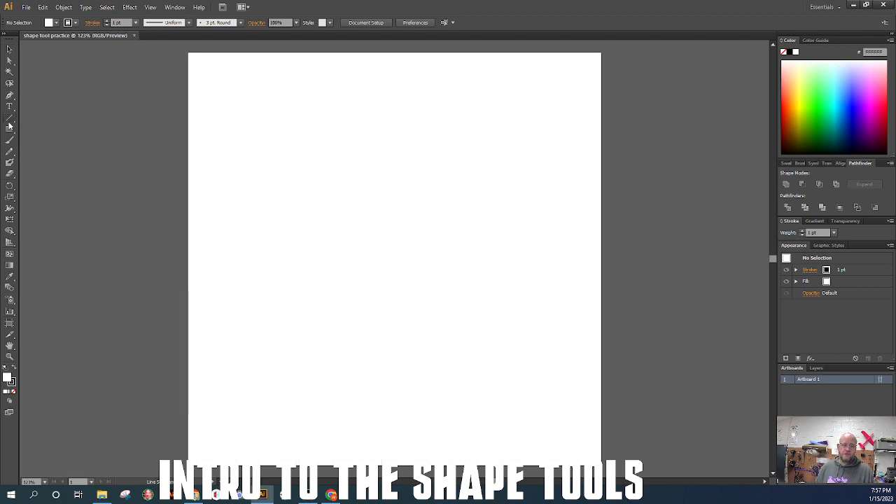
left_click_drag(317, 112, 580, 188)
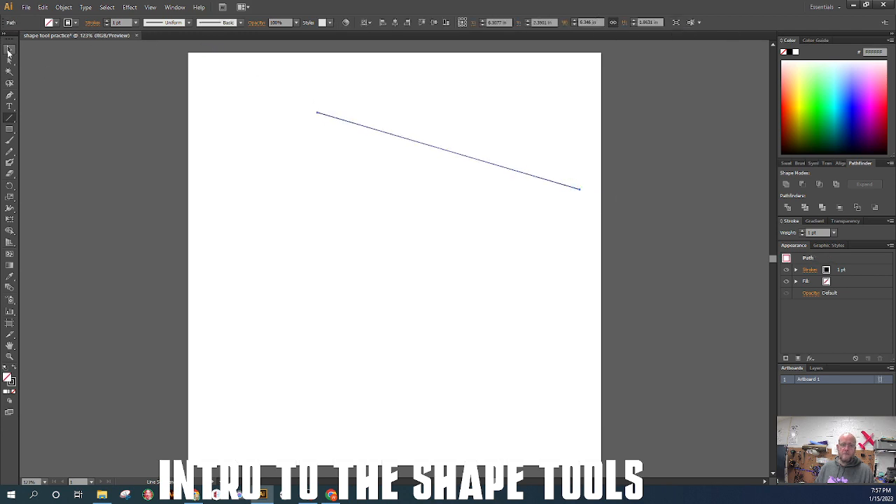
left_click(9, 49)
left_click_drag(463, 84, 397, 226)
key("Delete")
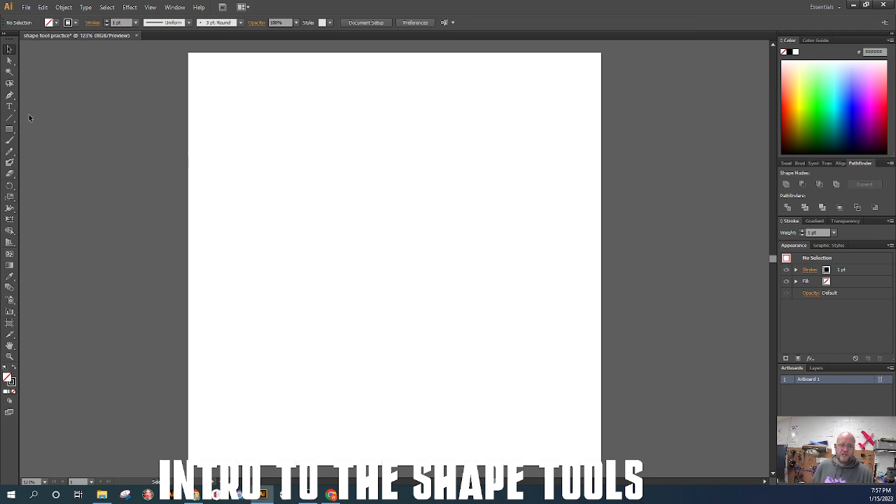
key("ctrl")
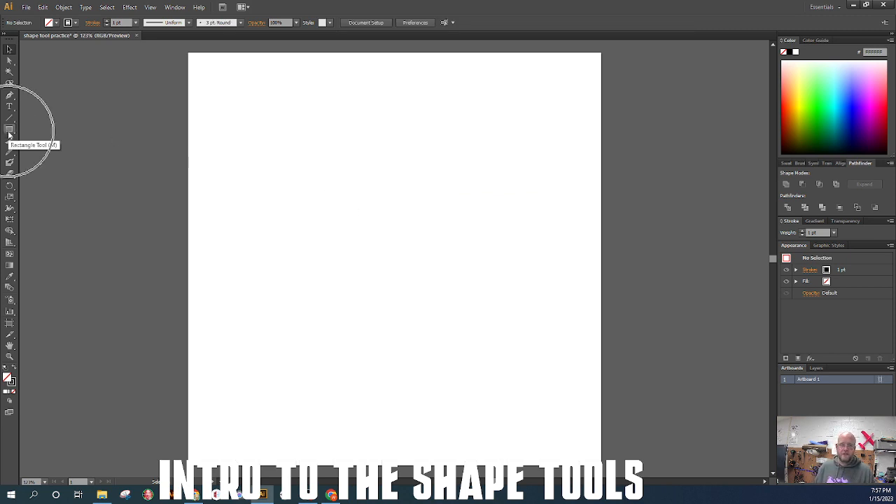
key("ctrl")
key("ctrl")
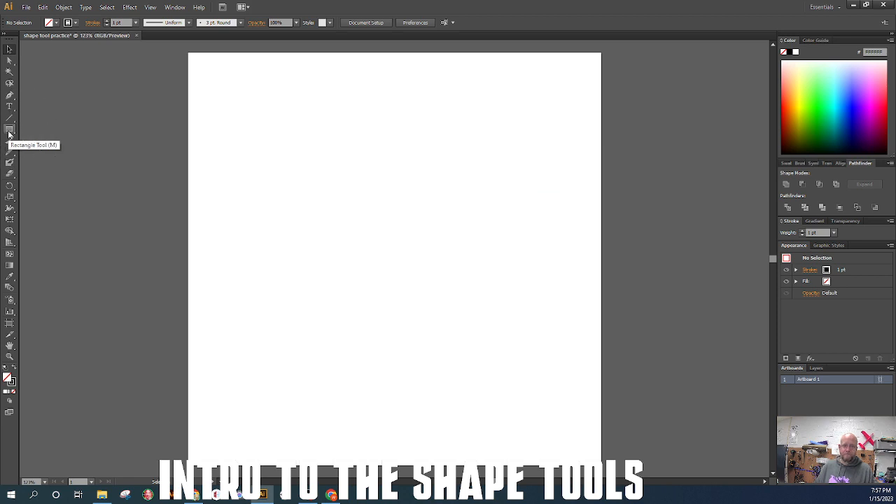
key("ctrl")
key("ctrl")
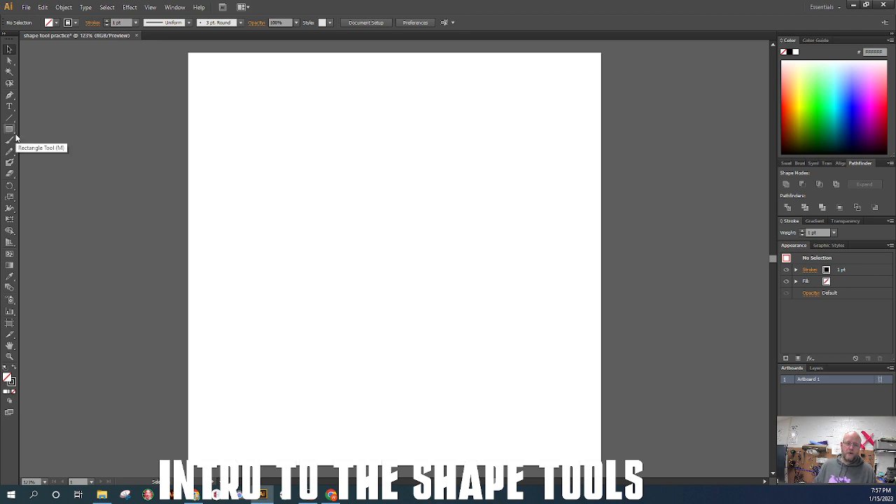
- Draw a rectangle about 6.8 in wide and 6.7 in high near the middle of the artboard
left_click(10, 130)
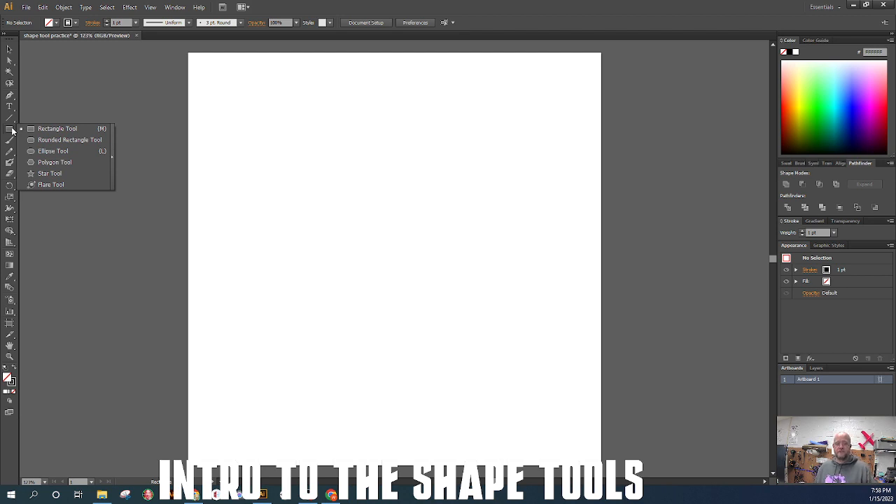
left_click(52, 132)
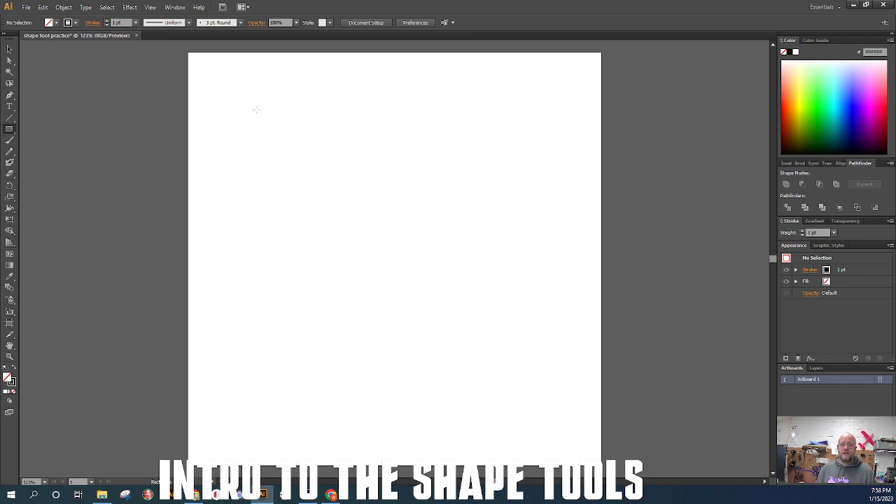
left_click_drag(256, 109, 539, 385)
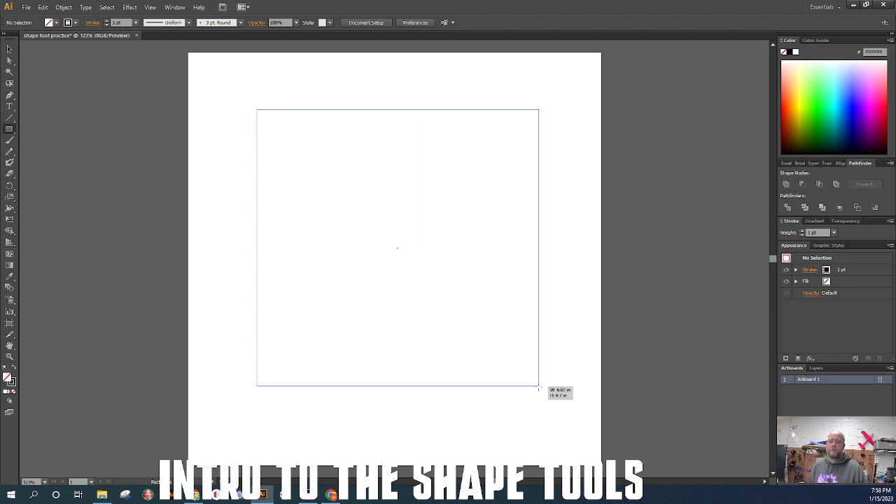
left_click_drag(540, 386, 539, 386)
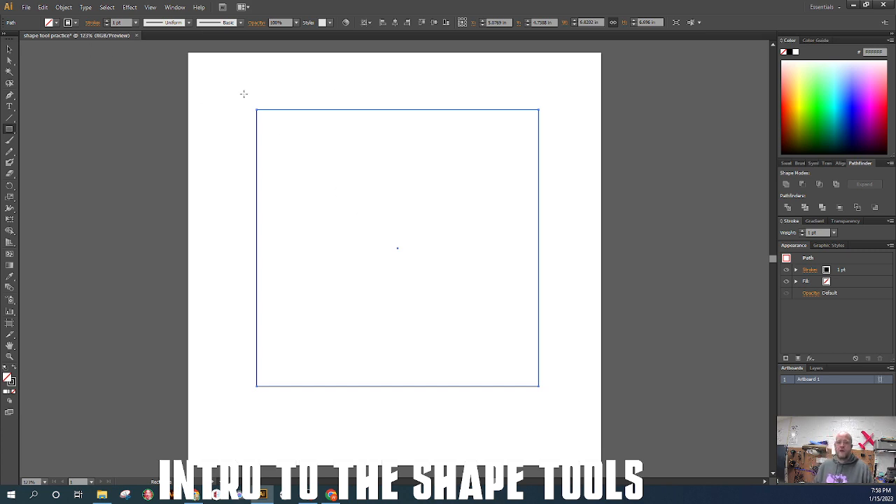
- Set the rectangle's stroke weight to 30 pt
left_click(92, 24)
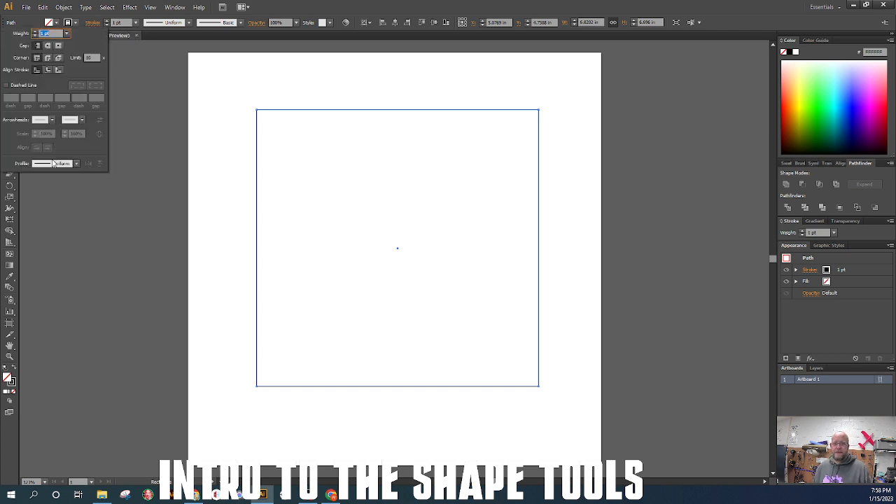
left_click(33, 32)
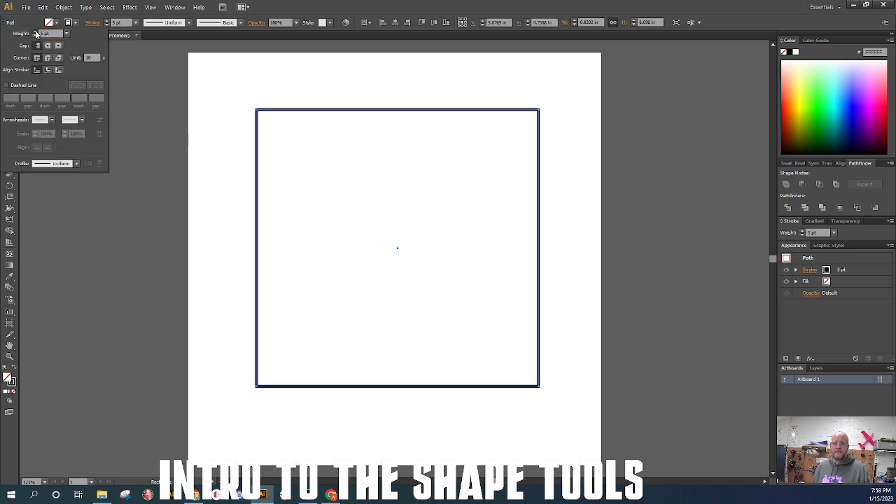
left_click(37, 33)
left_click(36, 33)
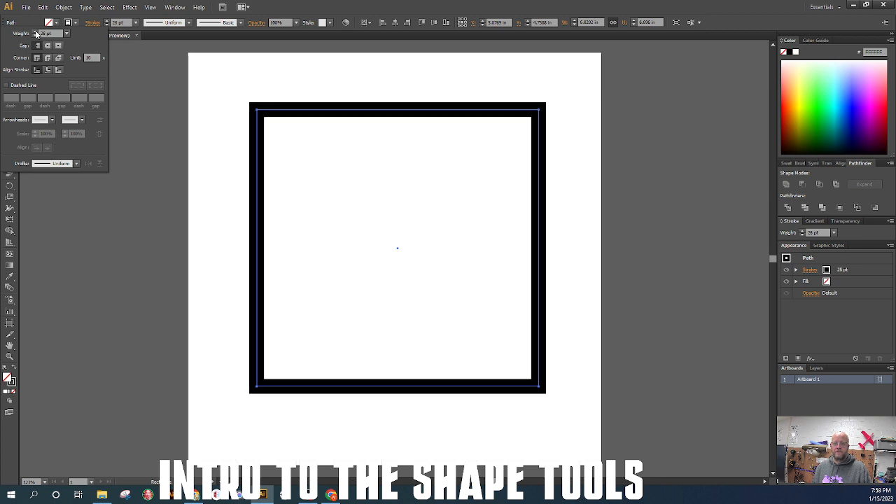
left_click(37, 32)
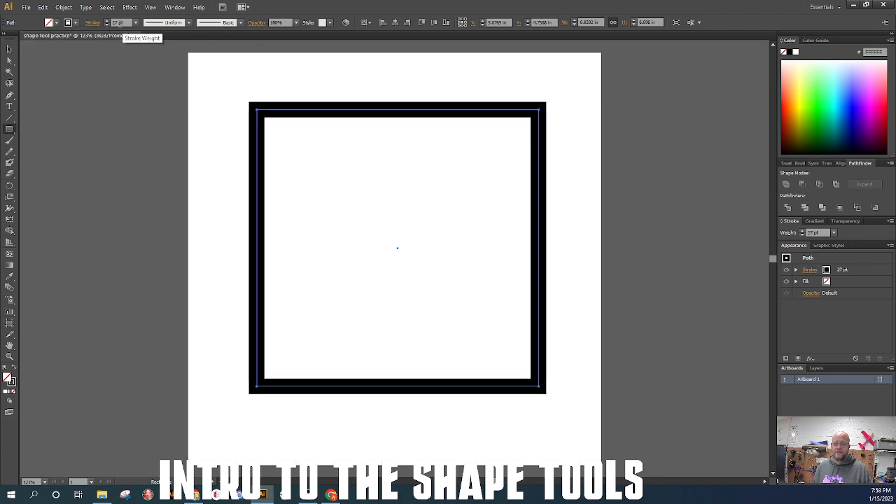
left_click(107, 21)
left_click(107, 22)
left_click(107, 22)
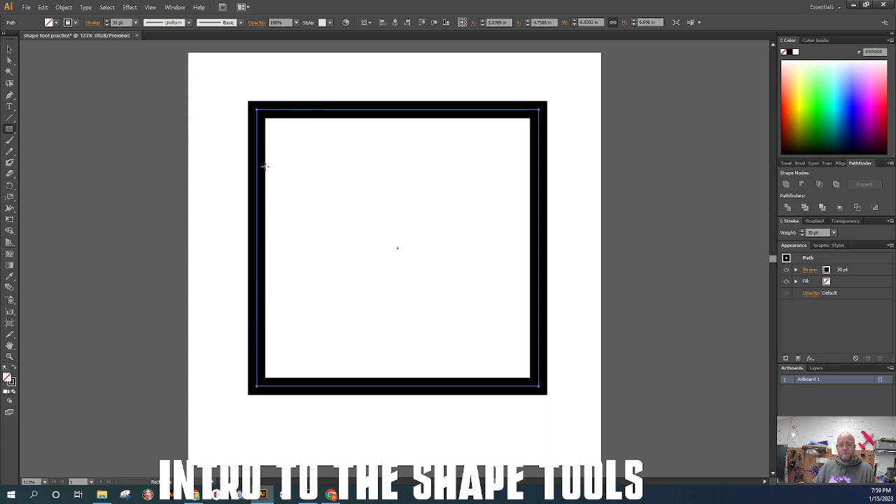
- Try the round and bevel corner joins on the rectangle's stroke and return it to the miter join
left_click(93, 23)
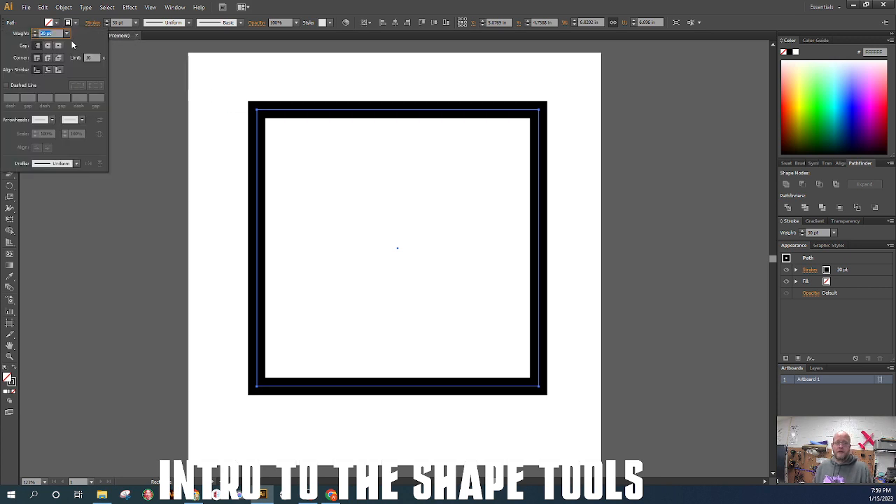
left_click(47, 59)
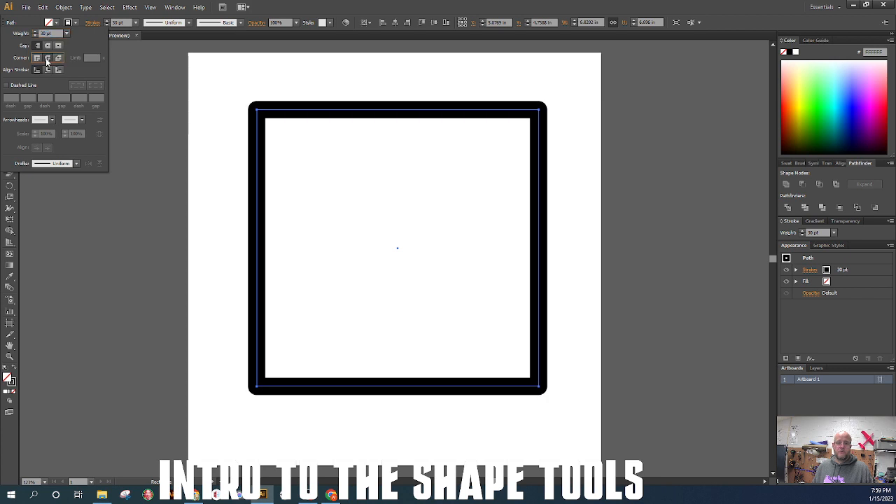
left_click(59, 59)
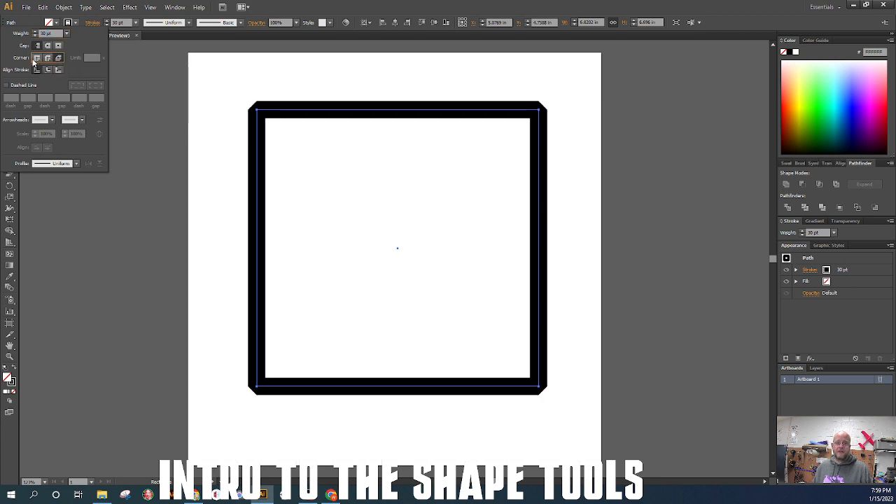
left_click(35, 59)
left_click(58, 59)
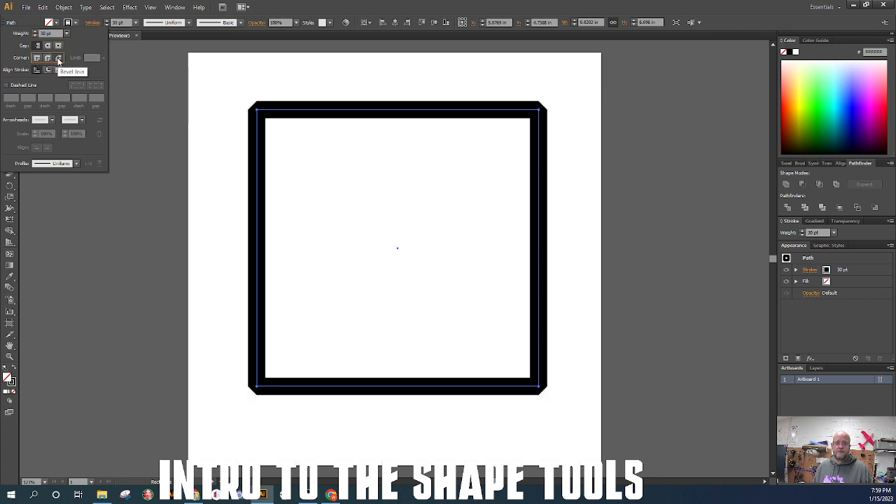
left_click(37, 58)
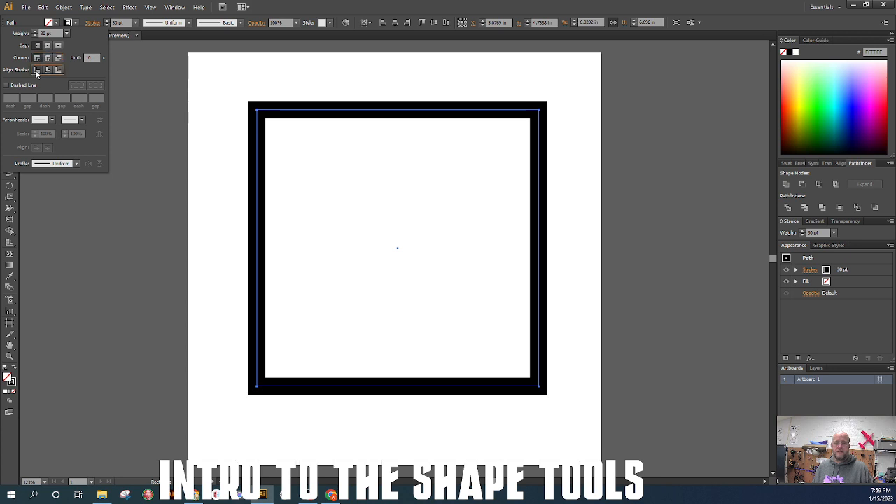
- Try aligning the rectangle's stroke to the inside and the outside of the path, and return it to center alignment
left_click(47, 71)
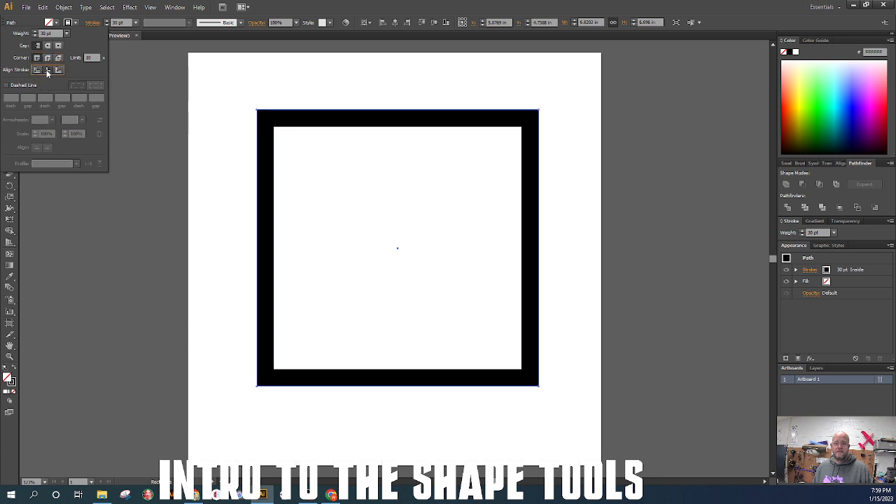
left_click(60, 70)
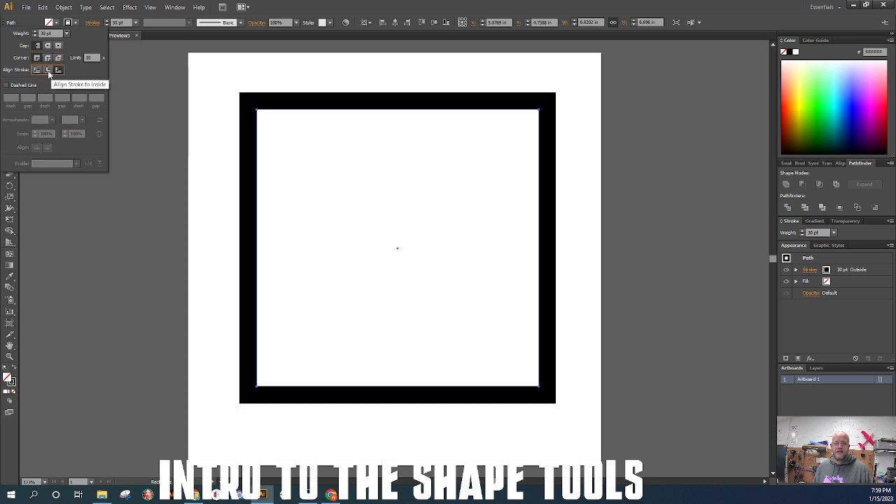
left_click(35, 70)
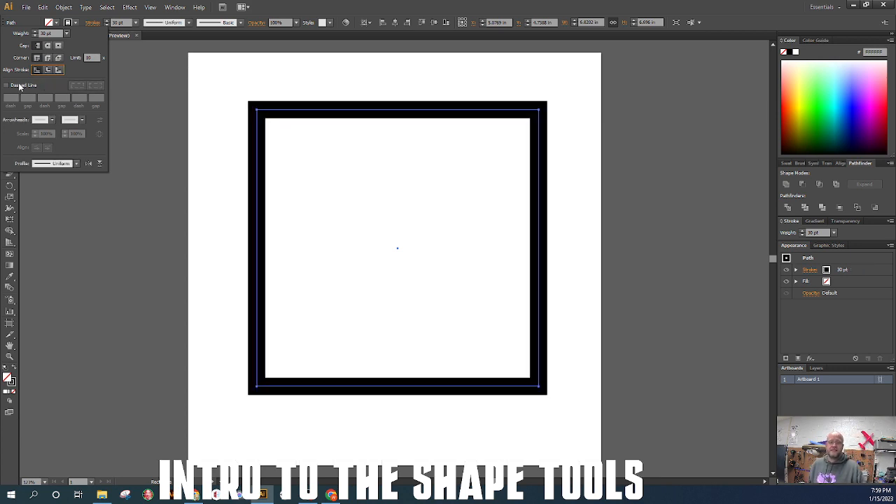
- Make the rectangle's stroke a dashed line with a 10 pt first dash, and clear the second dash and gap values
left_click(19, 85)
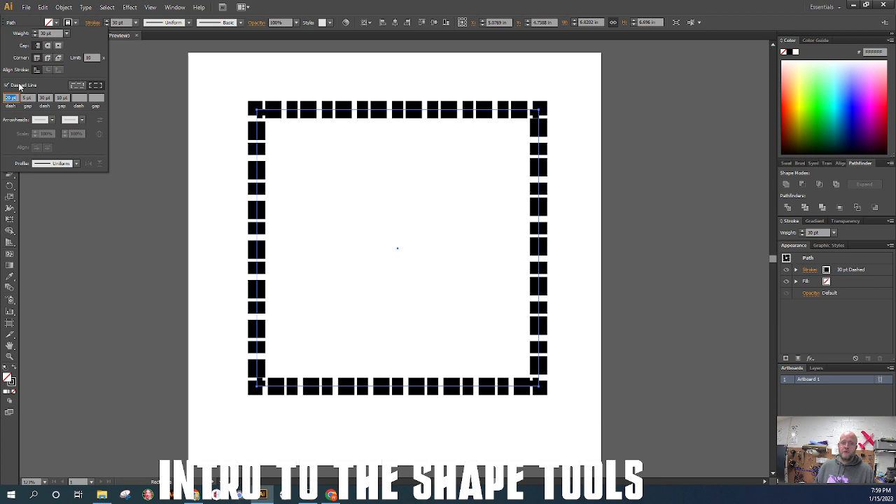
left_click(44, 97)
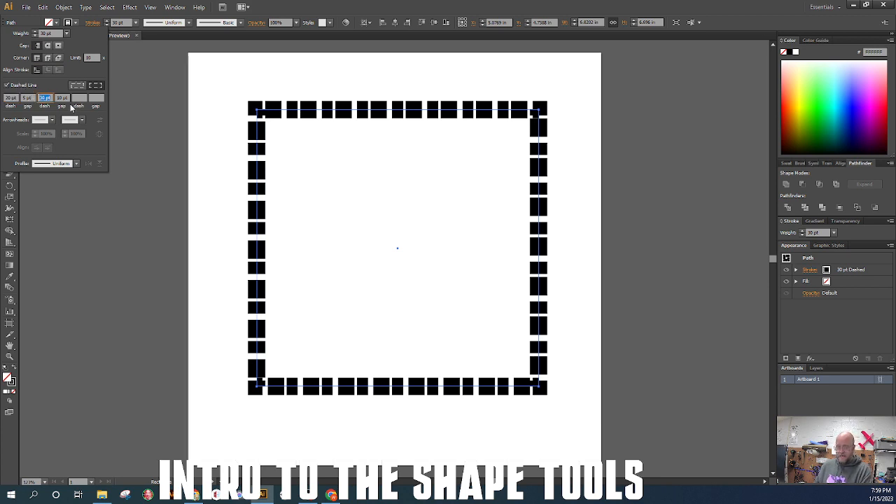
key("BackSpace")
key("Tab")
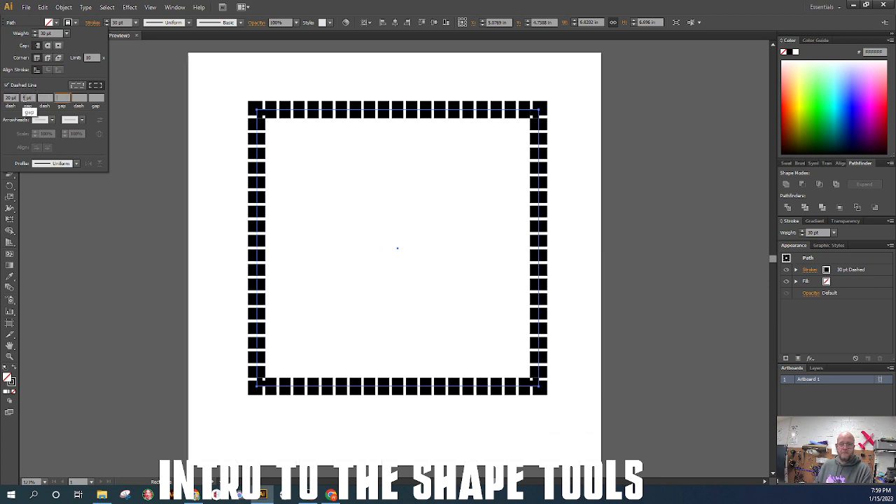
left_click(9, 98)
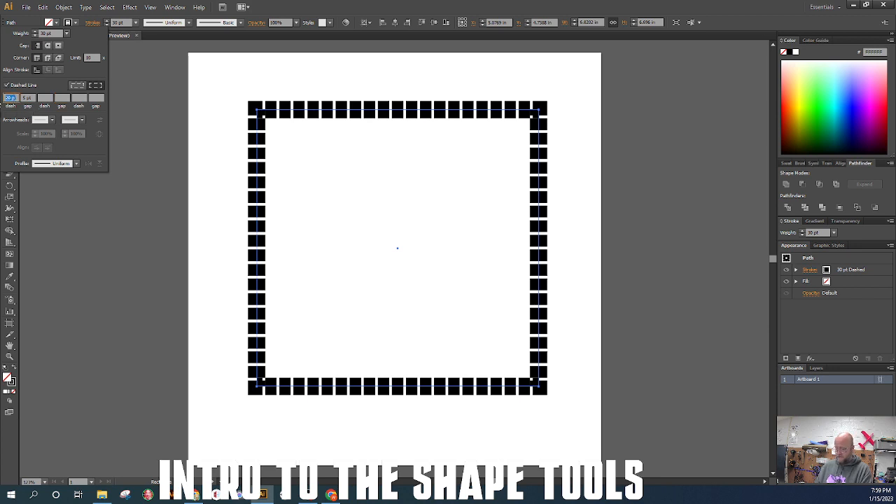
type("10")
key("Tab")
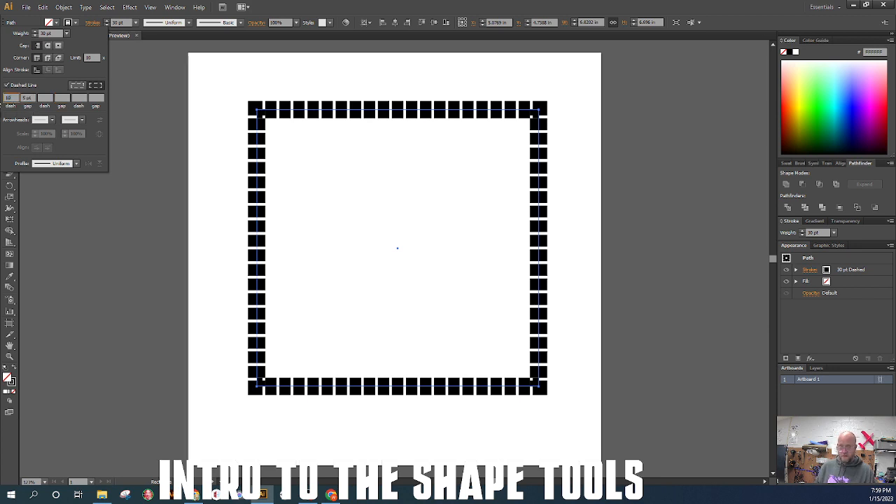
key("Return")
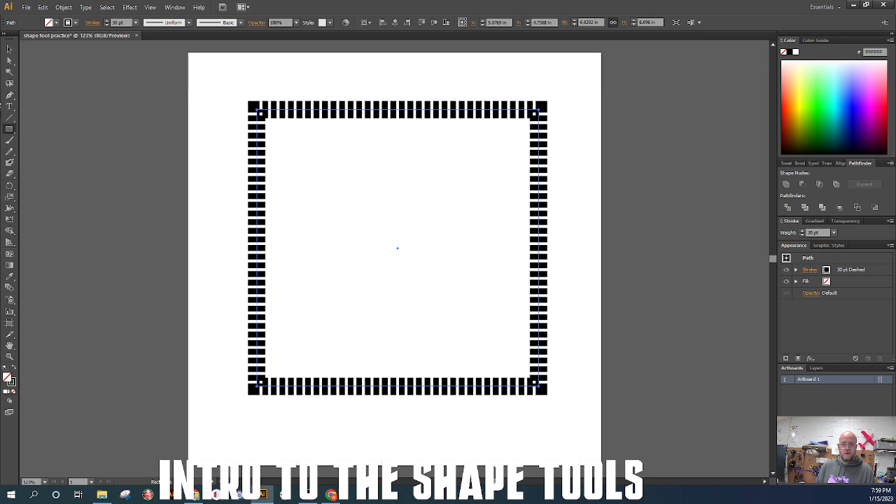
- Compare exact dash lengths with dashes aligned to corners on the rectangle, and turn off the dashed line
left_click(94, 22)
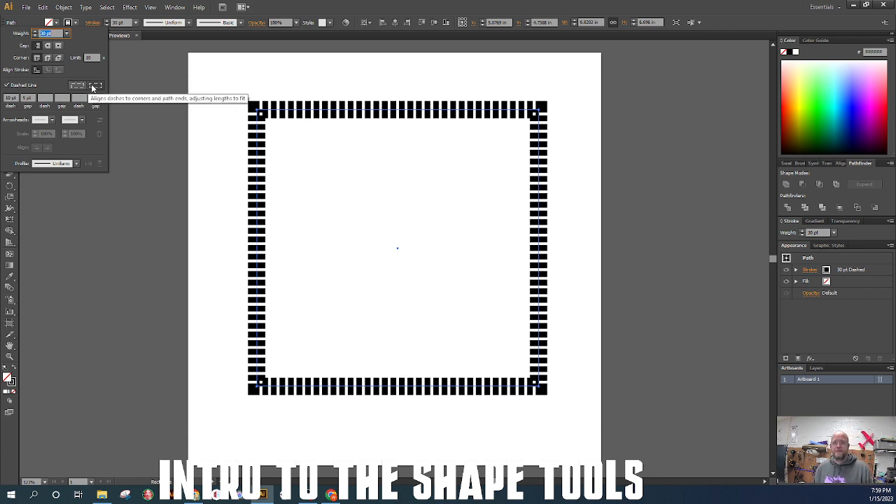
left_click(79, 86)
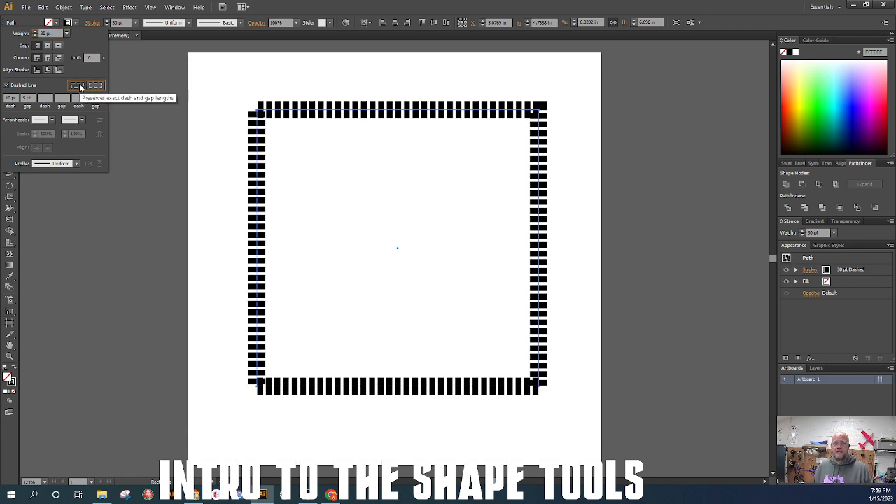
left_click(95, 85)
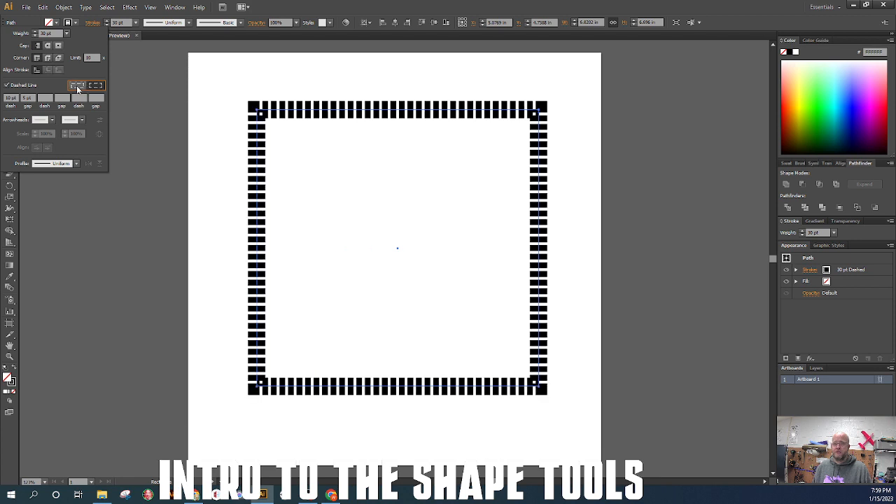
left_click(77, 87)
left_click(95, 86)
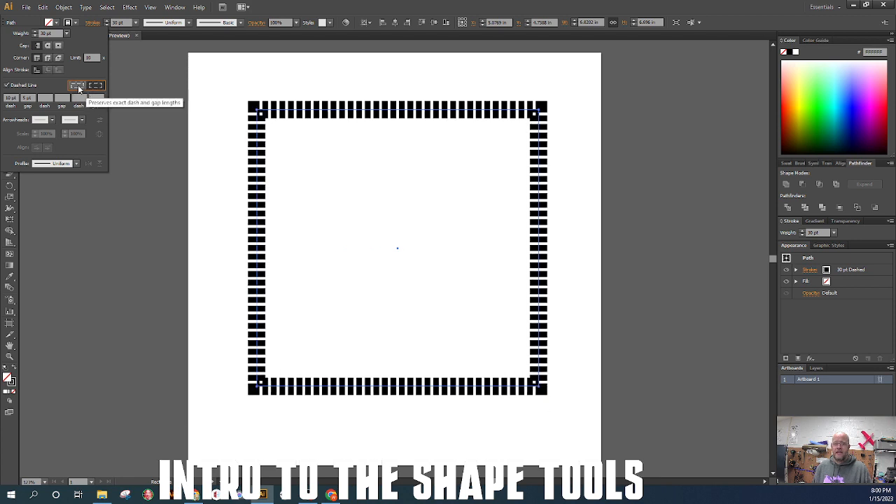
left_click(79, 87)
left_click(96, 85)
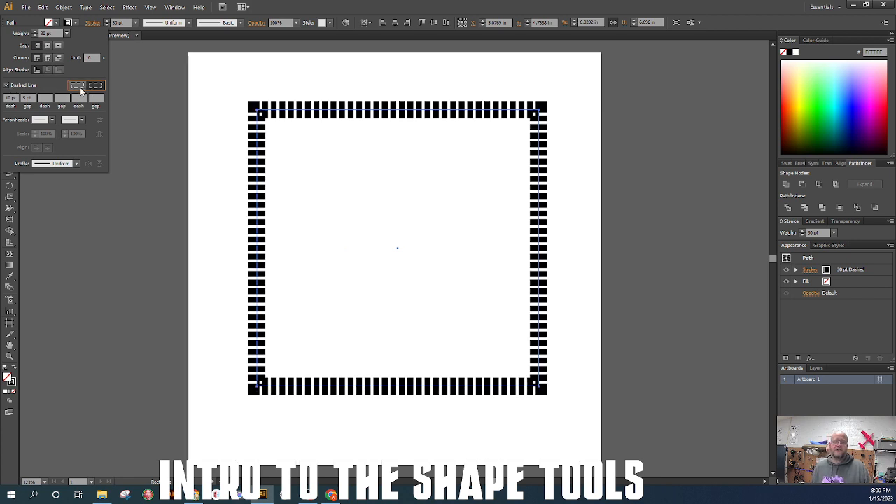
left_click(7, 86)
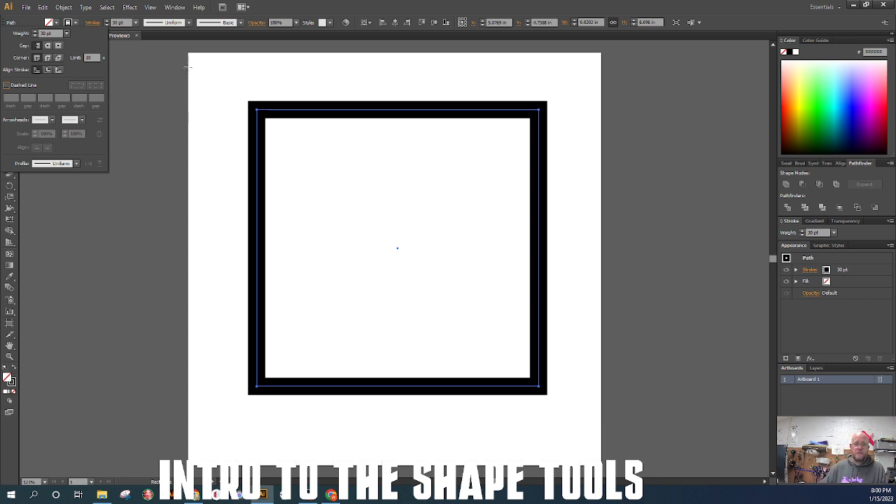
- Draw four separate straight lines beside the large rectangle, forming a small box about 2.3 by 1.74 in
left_click(14, 453)
left_click(9, 118)
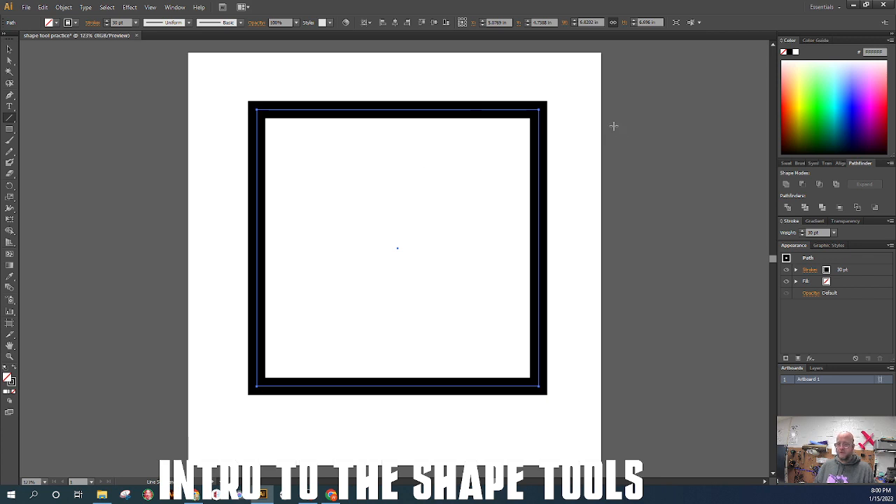
mouse_move(577, 124)
left_mouse_down()
mouse_move(671, 124)
mouse_move(675, 199)
mouse_move(578, 197)
left_mouse_up()
left_click_drag(578, 198, 576, 125)
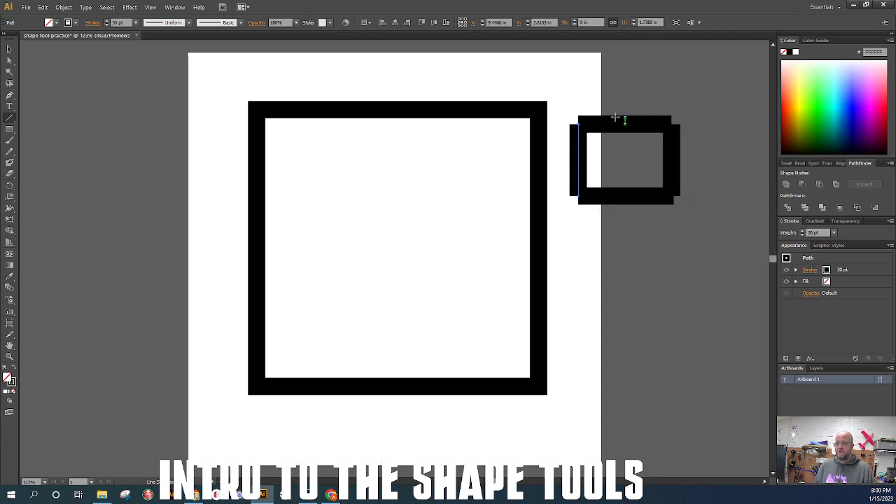
- Give the small box's four lines projecting caps, and shorten its bottom line to about 2.26 in to meet the right line
left_click(10, 49)
left_click_drag(721, 88, 572, 238)
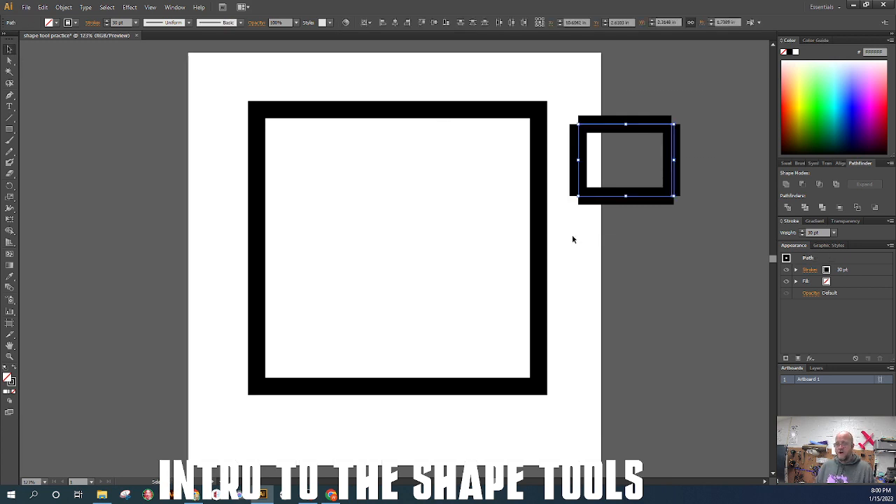
left_click(92, 22)
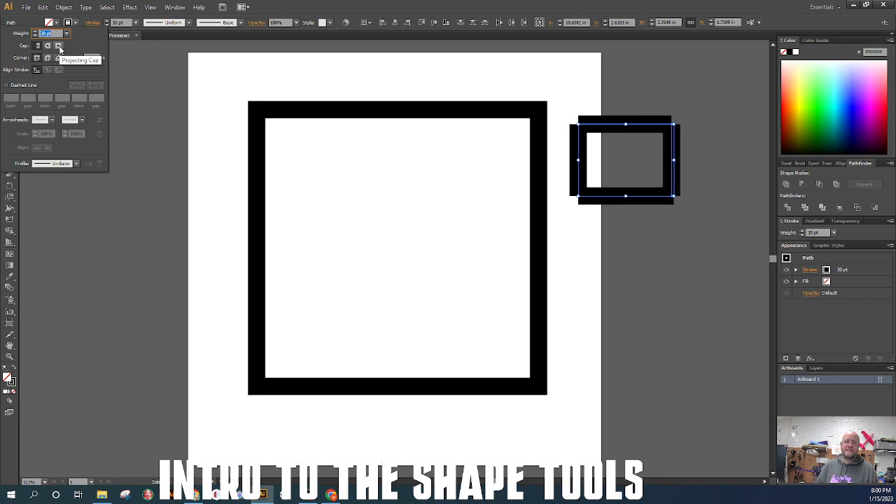
left_click(59, 46)
left_click(687, 322)
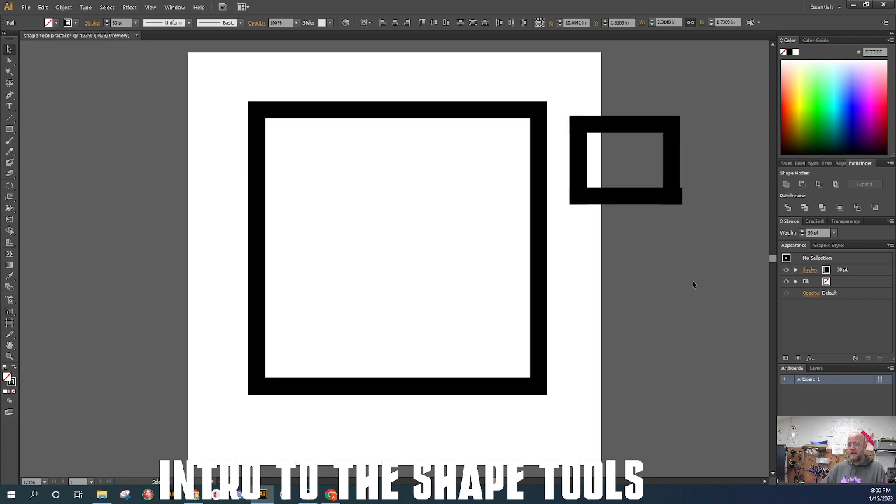
left_click(658, 201)
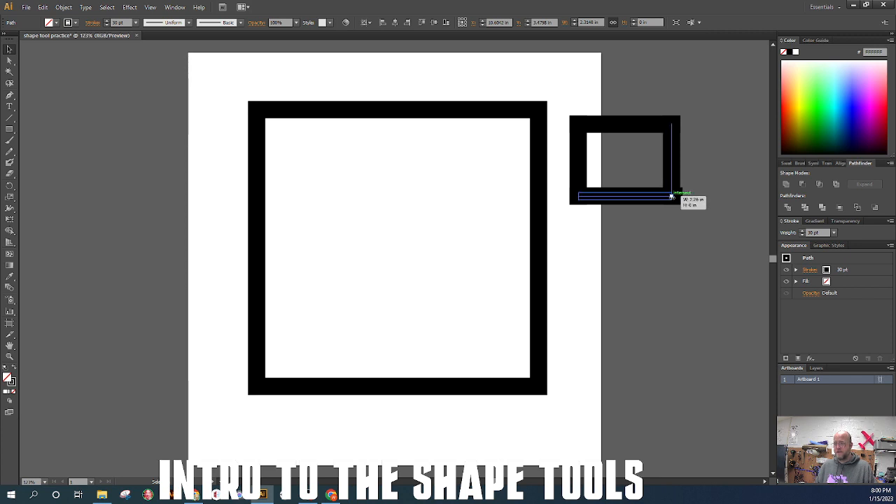
left_click(703, 217)
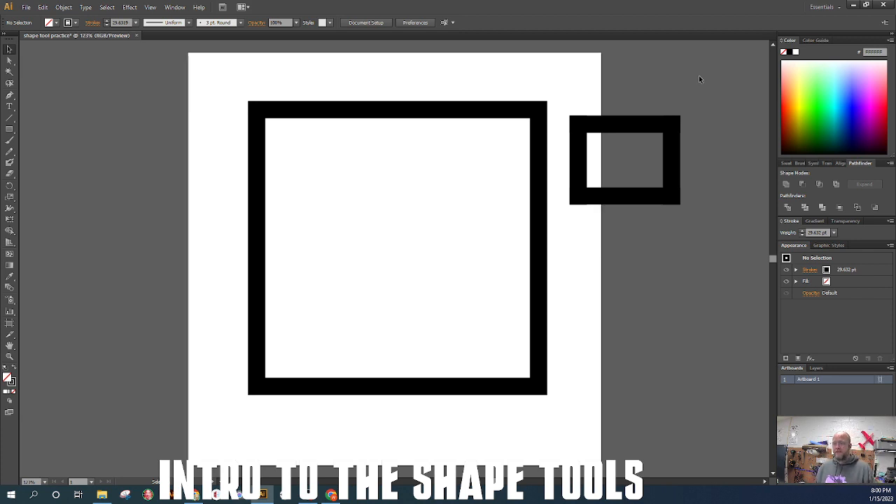
- Set the stroke colour of the small box's four lines to red
left_click_drag(716, 79, 557, 261)
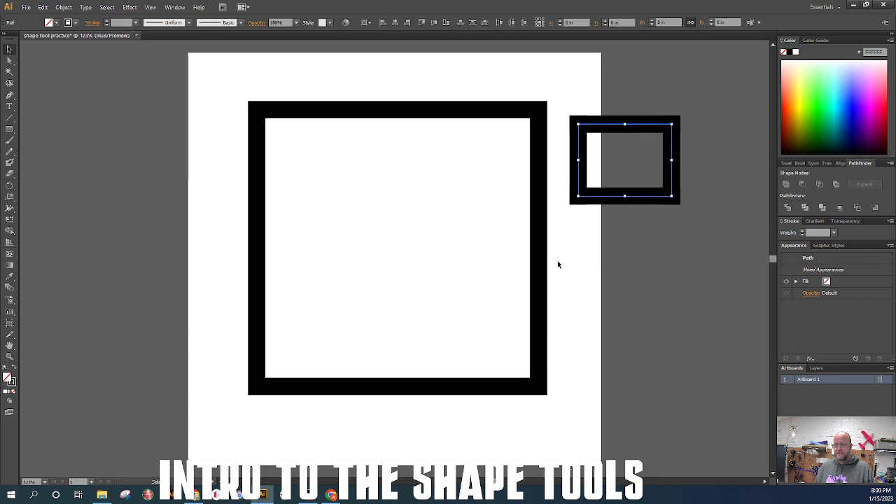
left_click(72, 24)
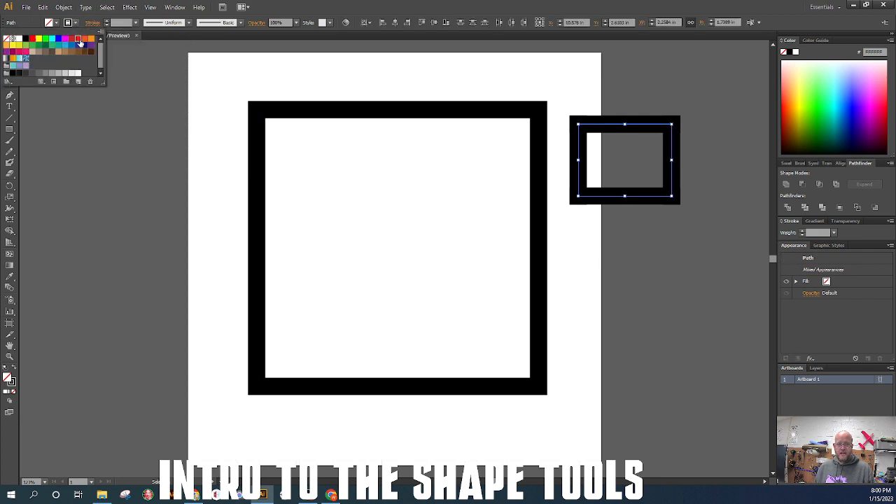
left_click(80, 42)
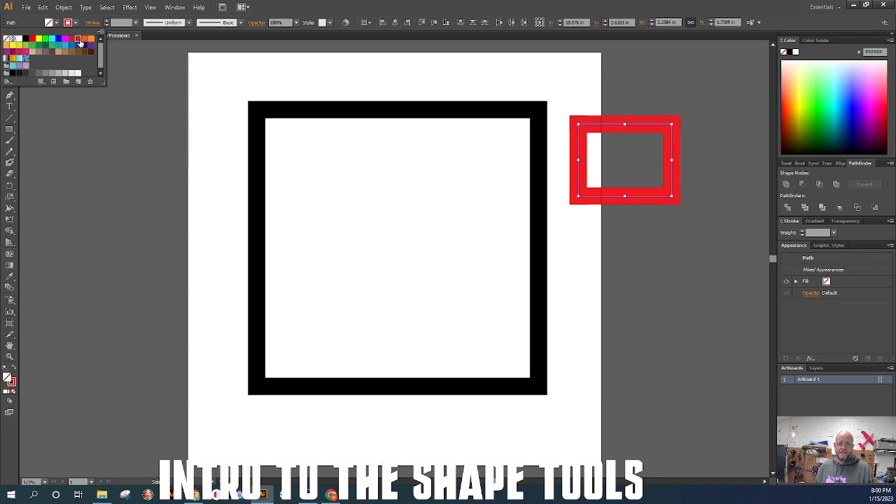
- Try to fill the small box made of separate lines with RGB Green, and deselect it
left_click(47, 23)
key("ctrl")
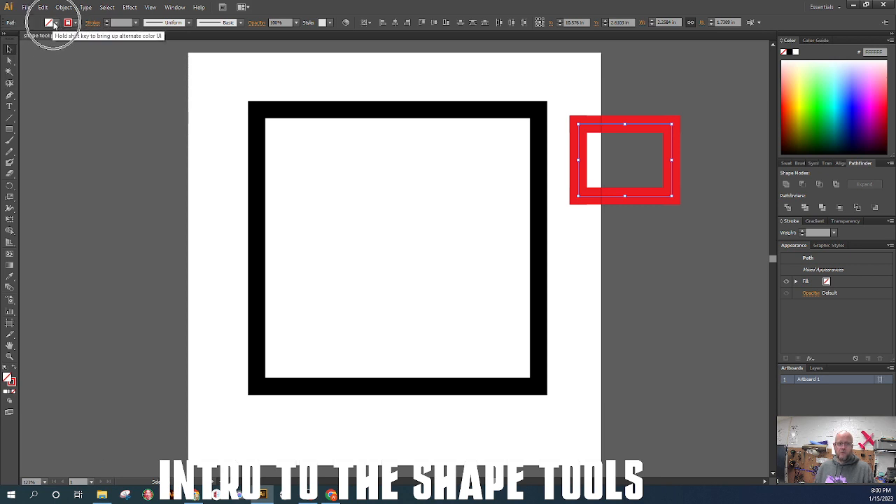
key("ctrl")
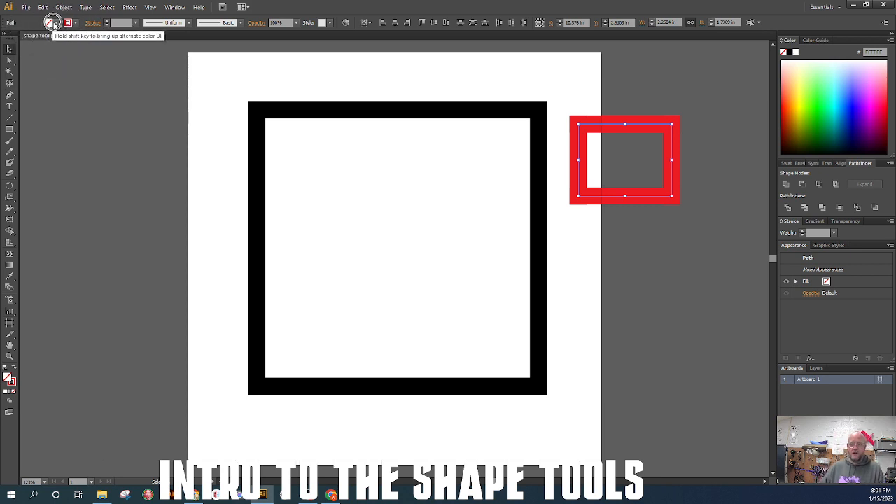
key("ctrl")
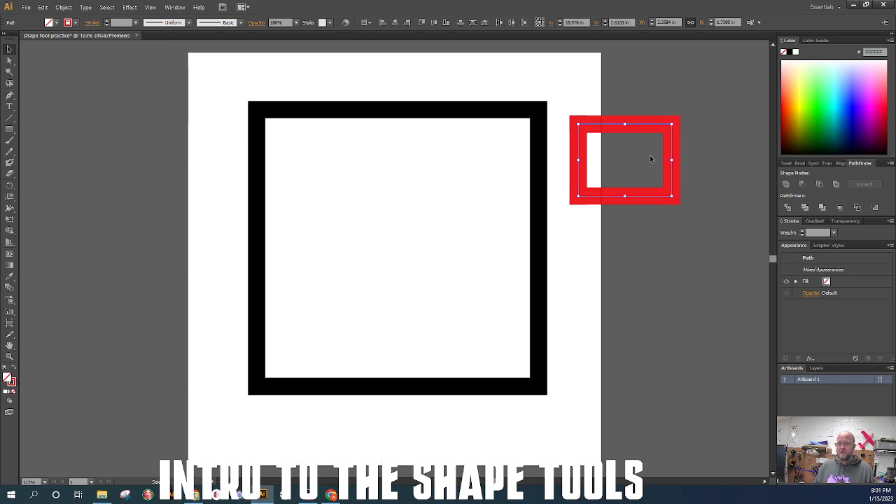
left_click(52, 23)
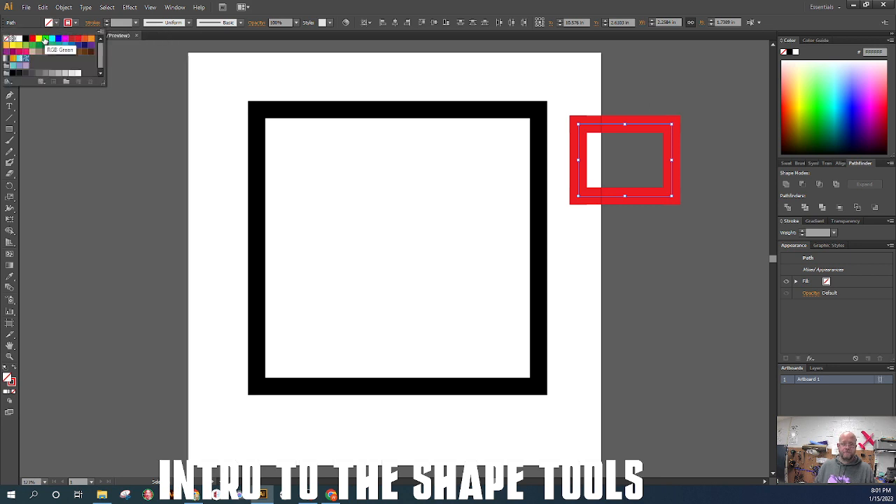
left_click(45, 39)
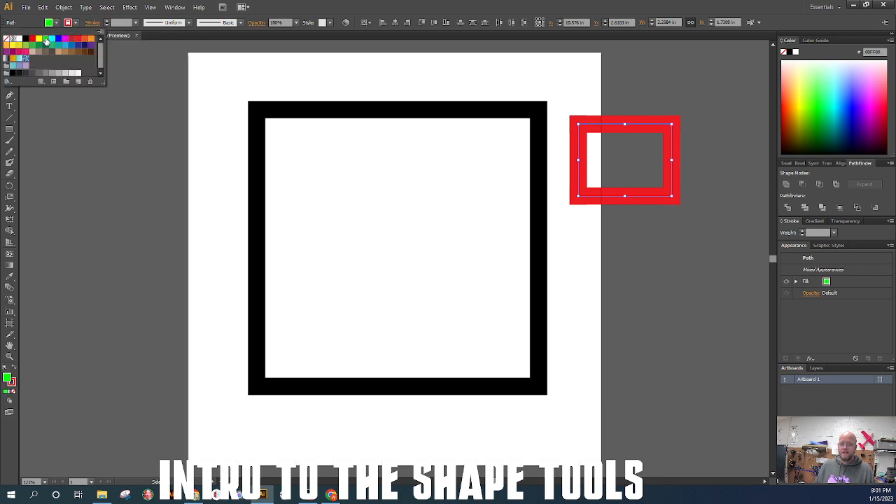
double_click(46, 40)
left_click(496, 307)
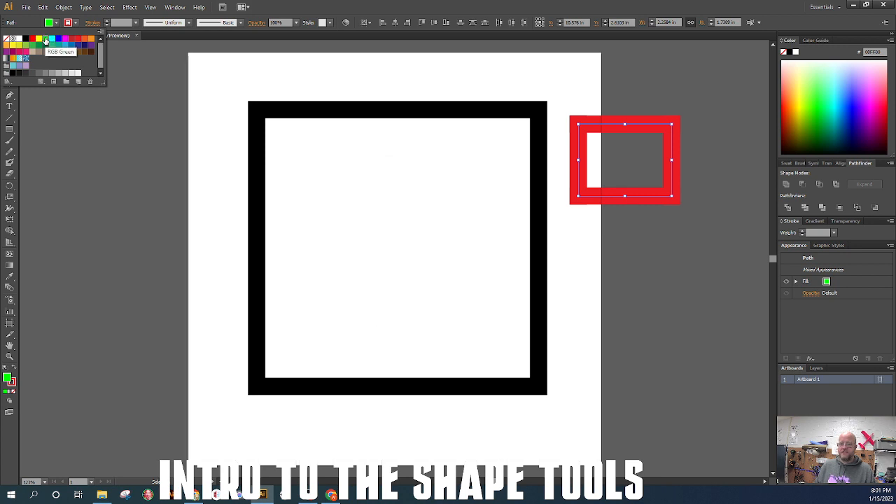
left_click(647, 103)
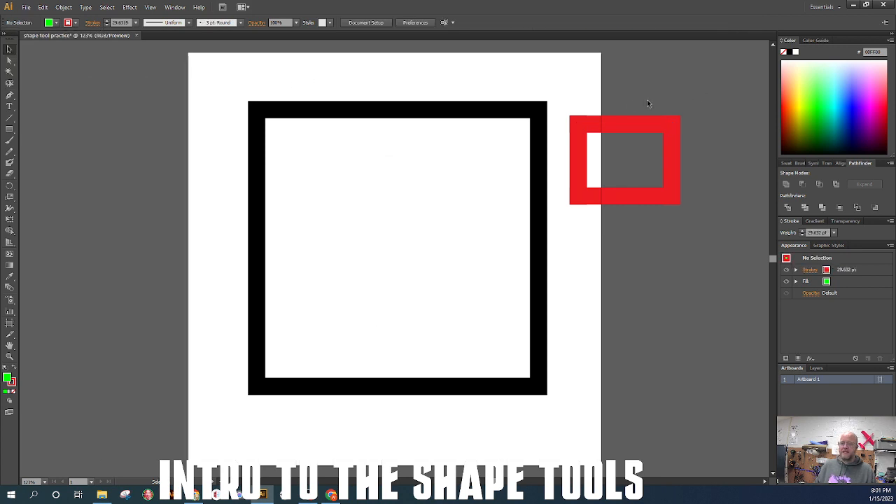
- Move the small box's top, right and bottom lines outward to separate the four sides
left_click(622, 124)
mouse_move(622, 125)
left_mouse_down()
mouse_move(633, 98)
mouse_move(623, 90)
left_mouse_up()
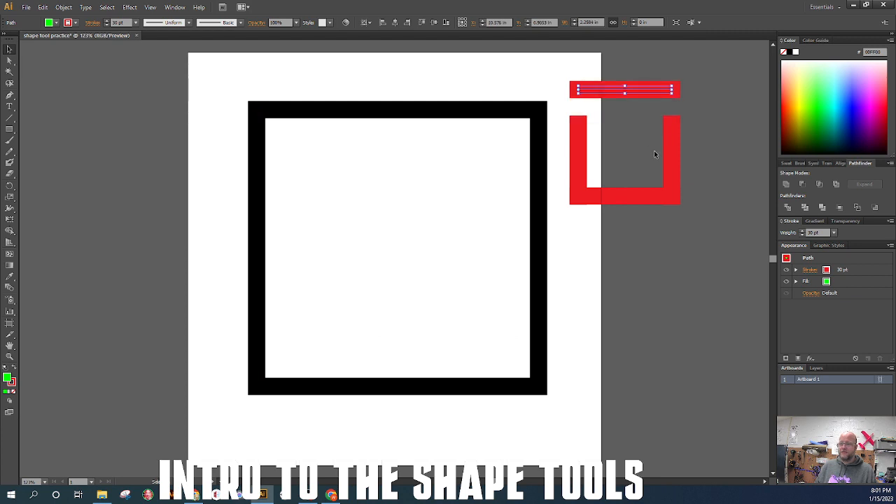
left_click(676, 162)
left_click_drag(674, 147, 698, 144)
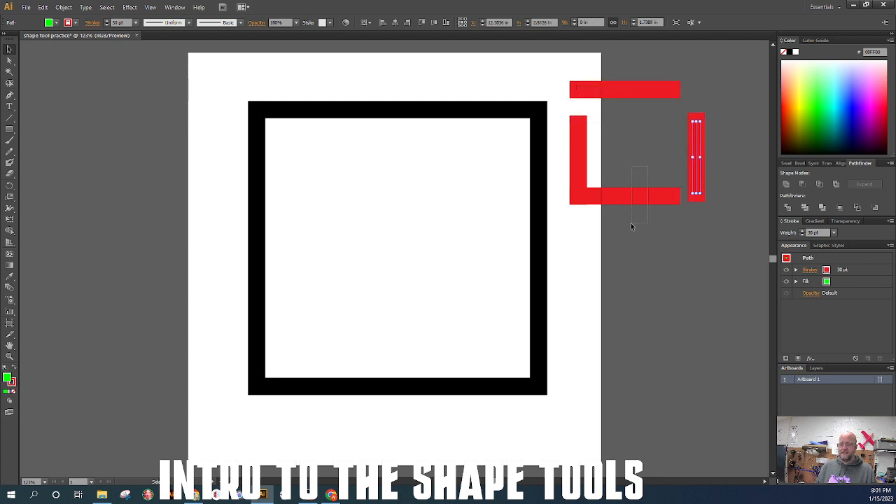
left_click_drag(631, 222, 630, 233)
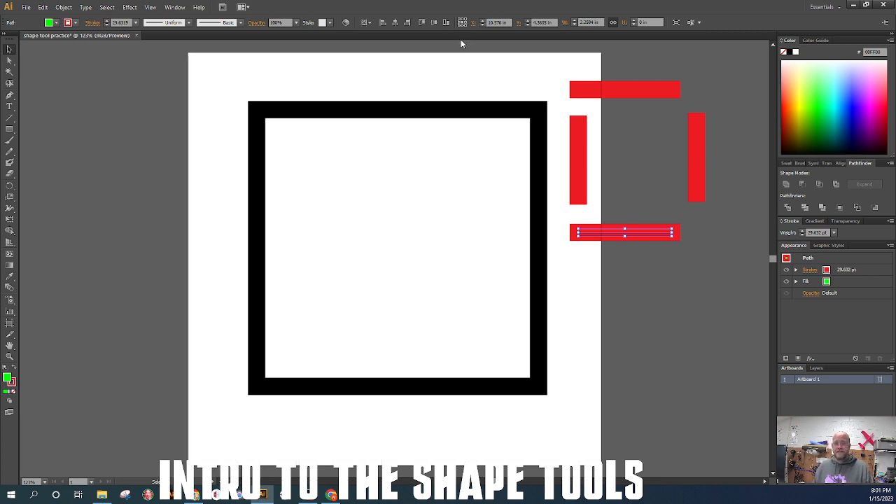
- Fill the large rectangle with RGB Green and deselect it
left_click_drag(300, 80, 378, 167)
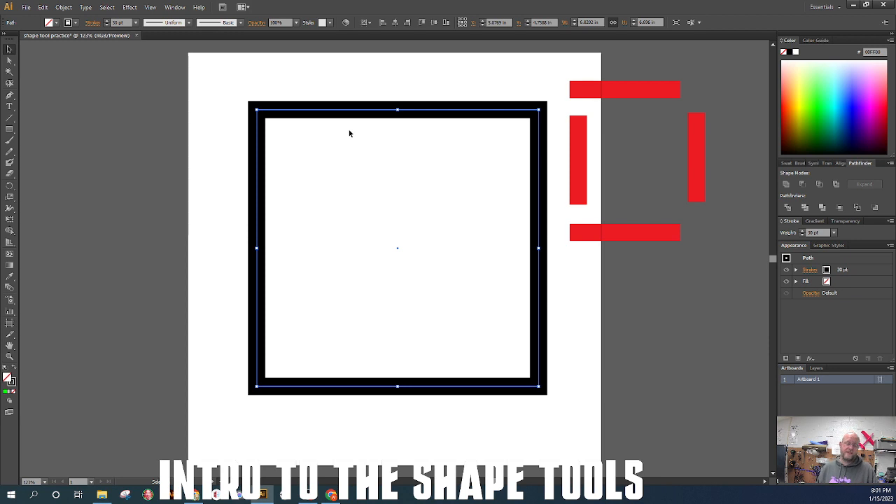
left_click(57, 24)
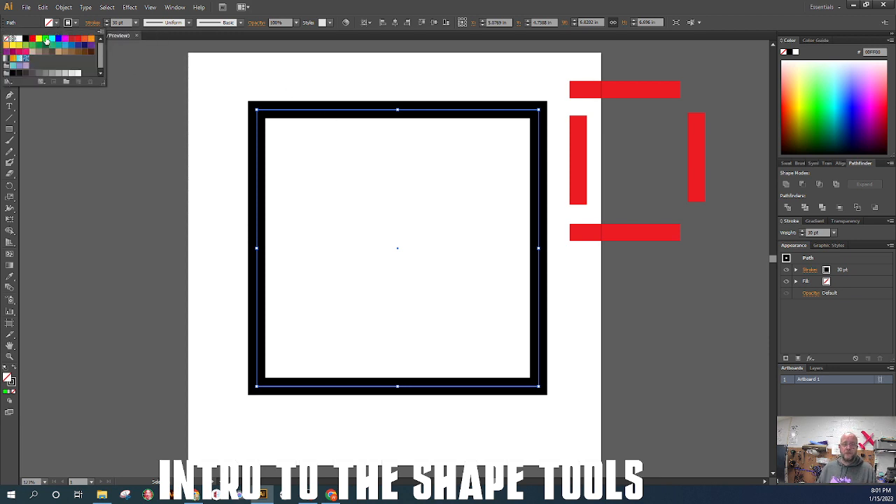
left_click(46, 39)
left_click(390, 72)
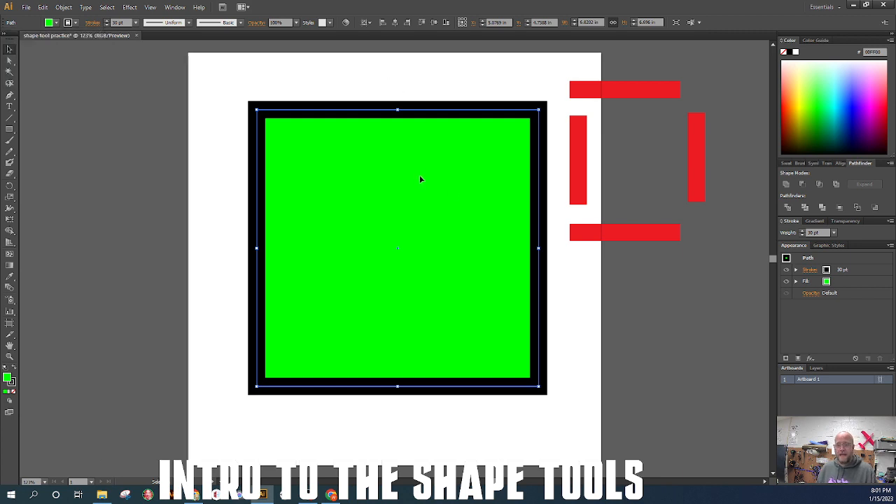
left_click(439, 79)
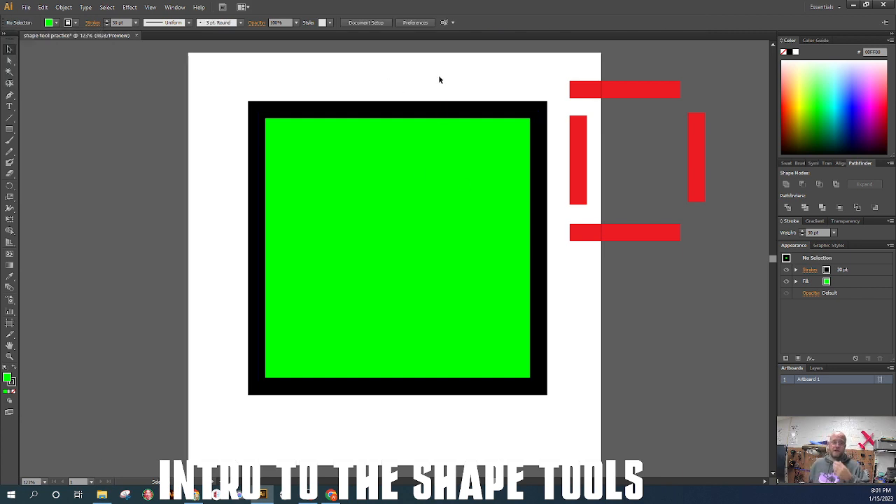
- Delete the four loose red lines and the large green rectangle
left_click_drag(737, 60, 562, 282)
key("Delete")
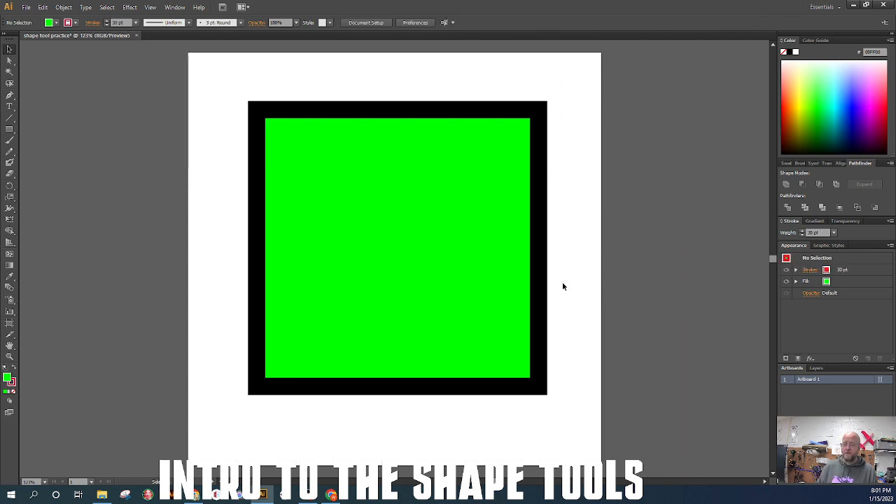
left_click(365, 212)
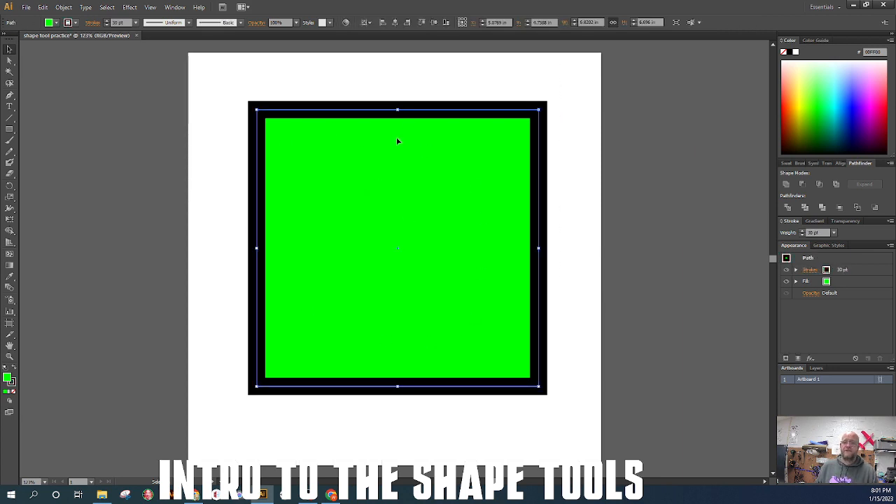
left_click_drag(414, 114, 411, 92)
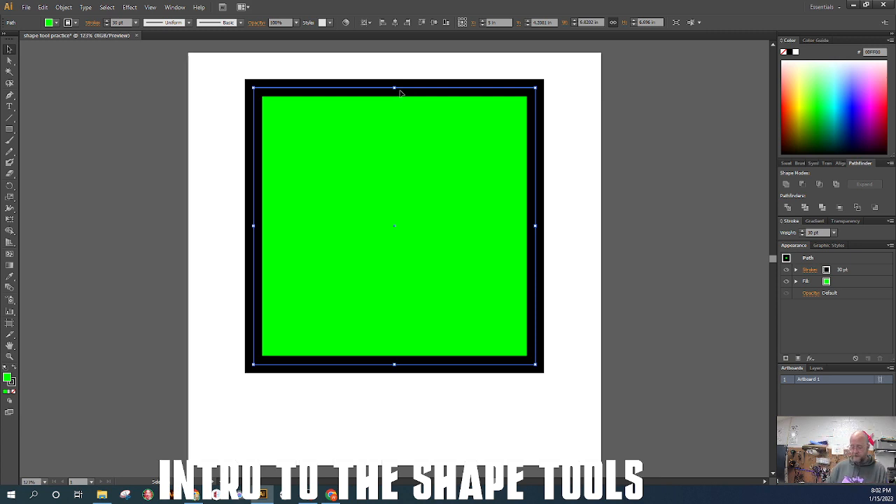
key("Delete")
- Draw two squares from their centers, about 3.64 in and 2.96 in wide, and a rectangle about 1.54 by 1.74 in from its corner
left_click(9, 129)
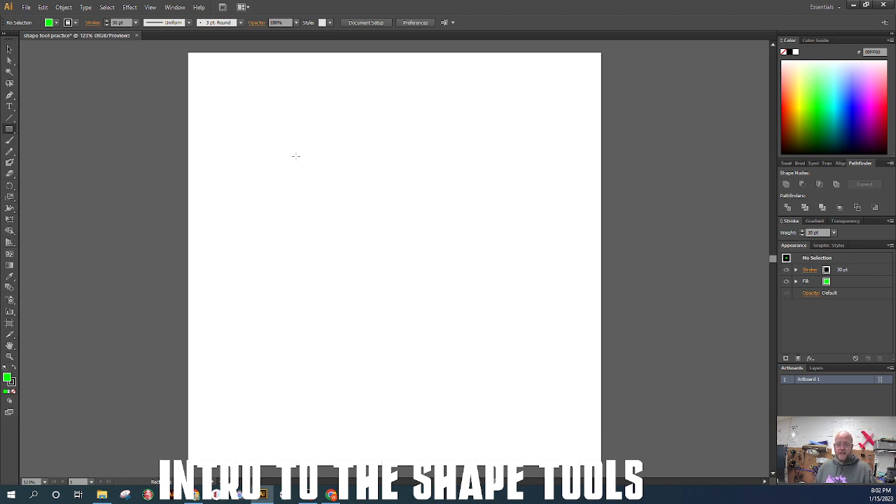
mouse_move(275, 138)
left_mouse_down()
mouse_move(366, 215)
mouse_move(482, 290)
mouse_move(438, 299)
mouse_move(332, 189)
mouse_move(362, 210)
mouse_move(320, 177)
mouse_move(362, 209)
mouse_move(287, 174)
mouse_move(362, 214)
mouse_move(310, 176)
mouse_move(360, 214)
mouse_move(351, 202)
left_mouse_up()
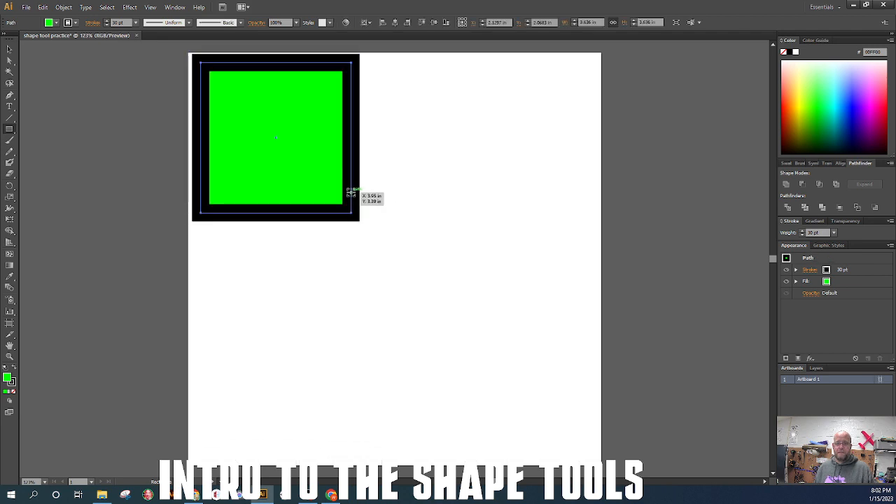
mouse_move(466, 290)
left_mouse_down()
mouse_move(510, 334)
mouse_move(527, 341)
mouse_move(529, 334)
left_mouse_up()
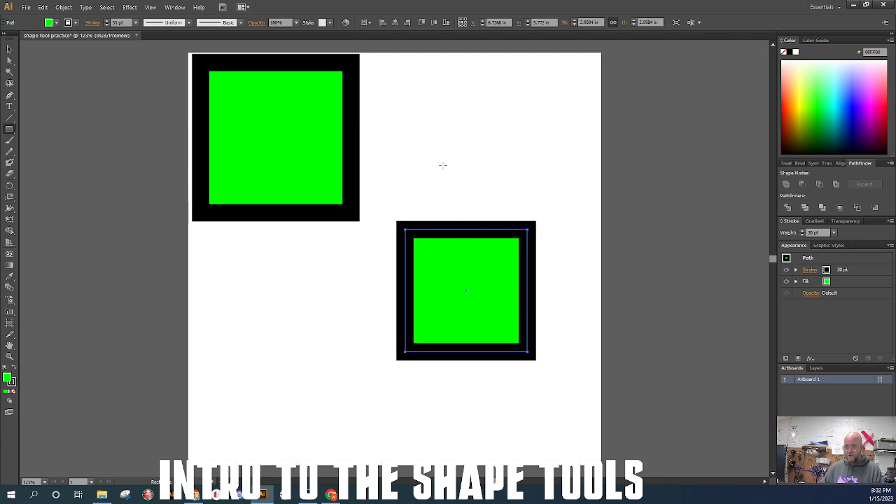
left_click_drag(452, 126, 388, 197)
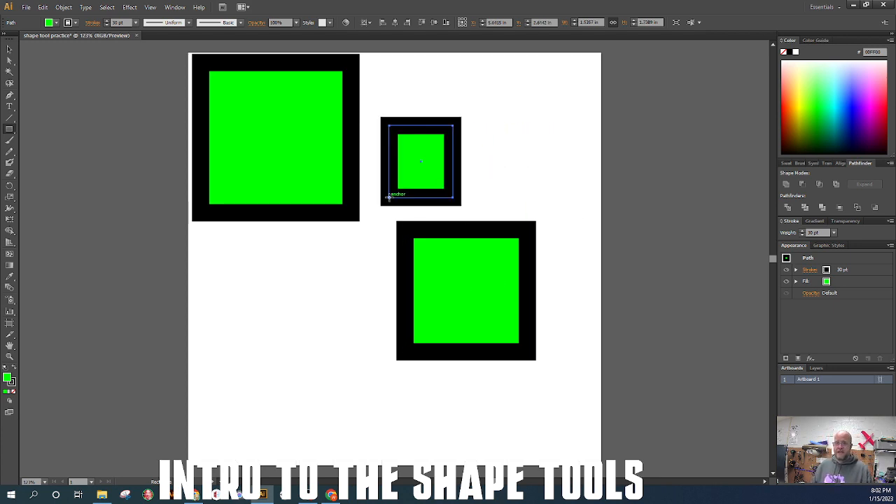
- Delete the two green squares and the small rectangle from the artboard
left_click(9, 49)
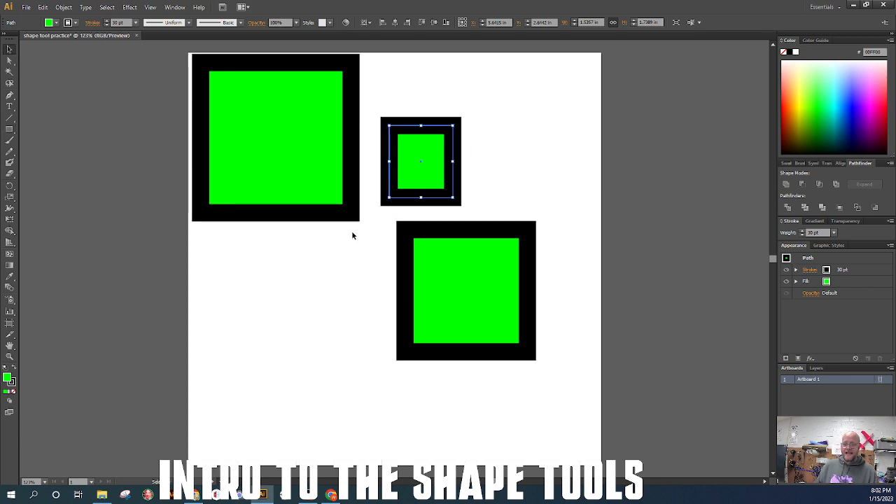
left_click_drag(546, 102, 290, 328)
key("Delete")
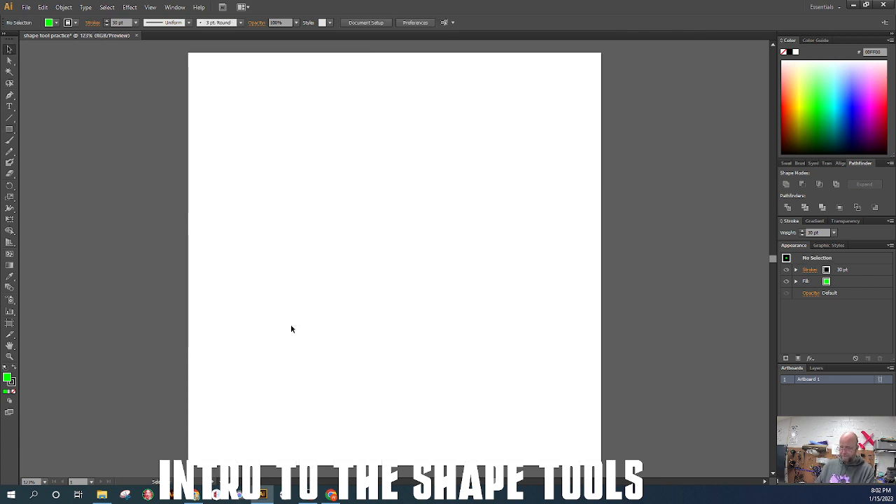
- Draw a rounded rectangle about 7.64 by 6.96 in across the middle of the artboard
left_click(9, 130)
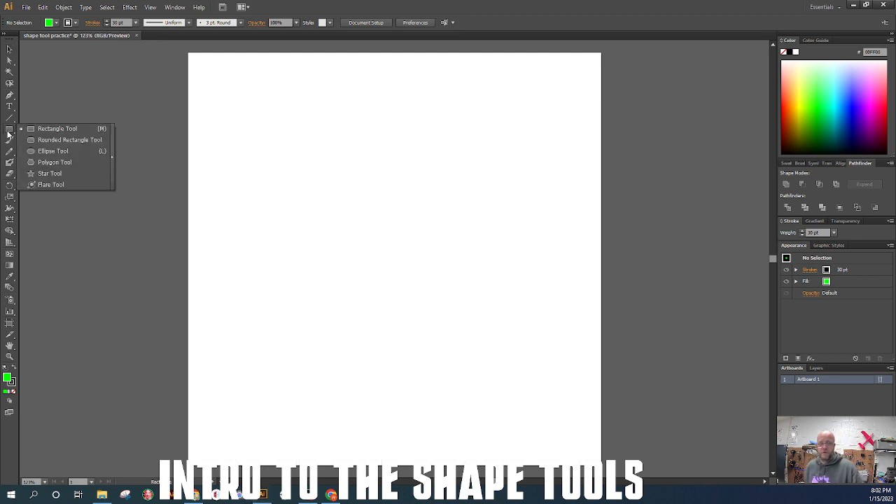
left_click(56, 142)
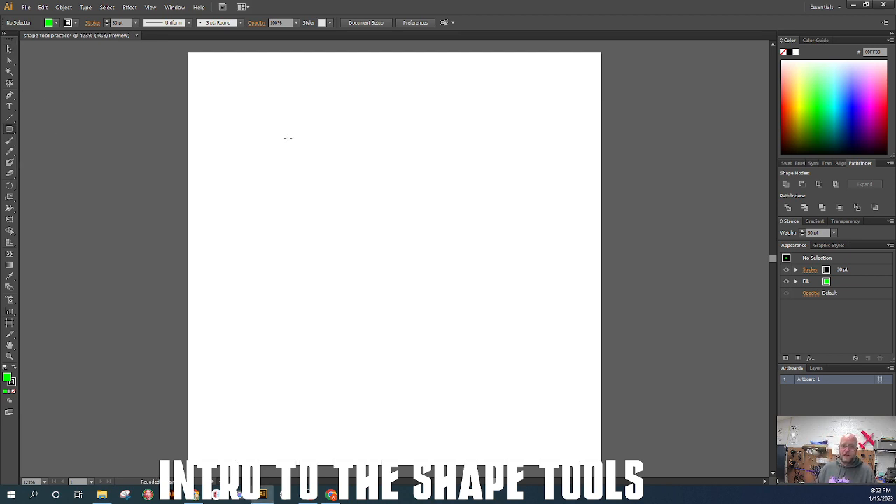
left_click_drag(243, 123, 559, 411)
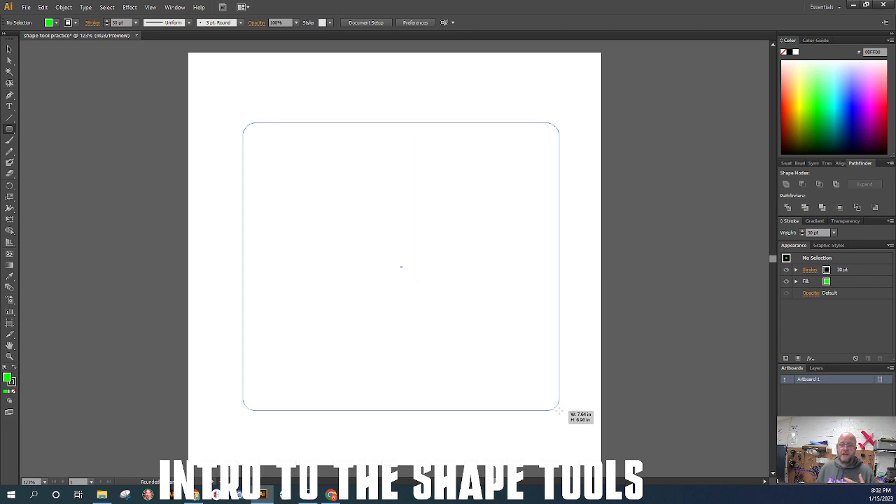
left_click_drag(559, 410, 559, 410)
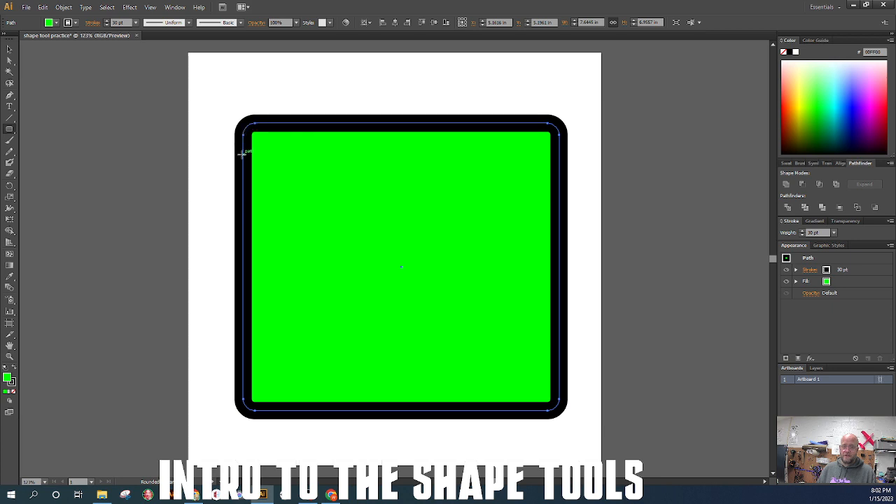
- Set the rounded rectangle's stroke corners to Round Join, and delete the shape from the artboard
left_click(93, 23)
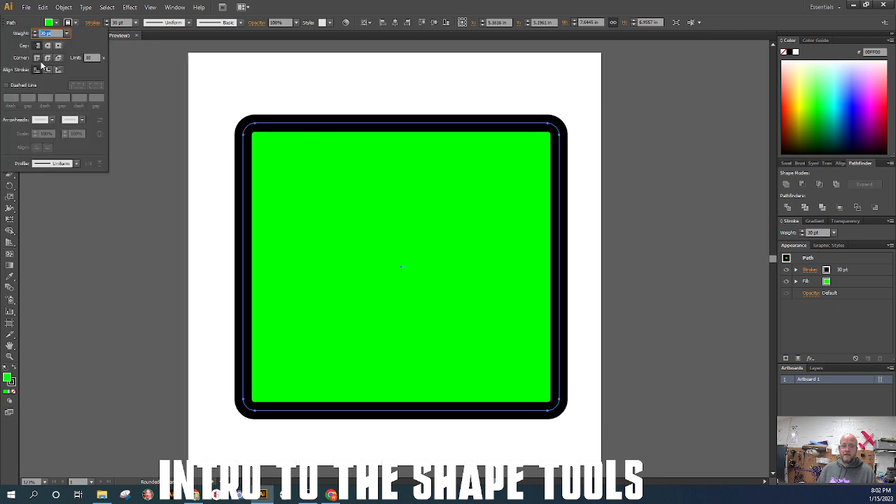
left_click(49, 59)
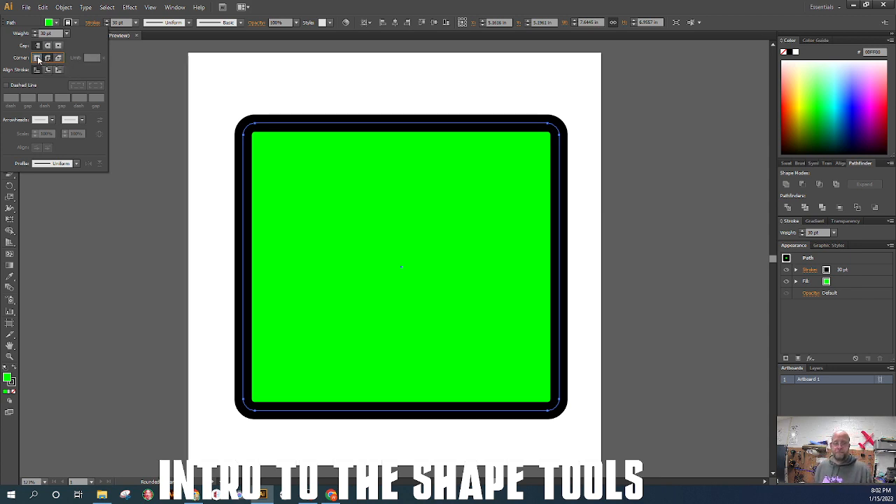
left_click(308, 7)
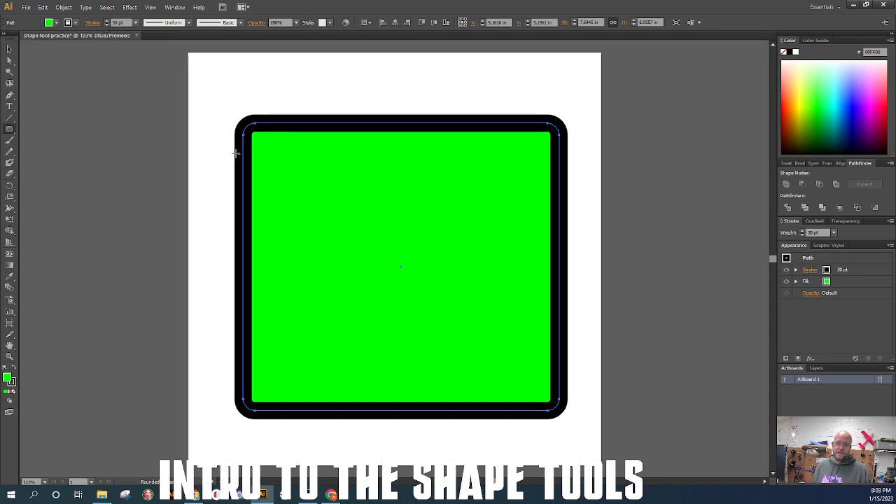
key("Delete")
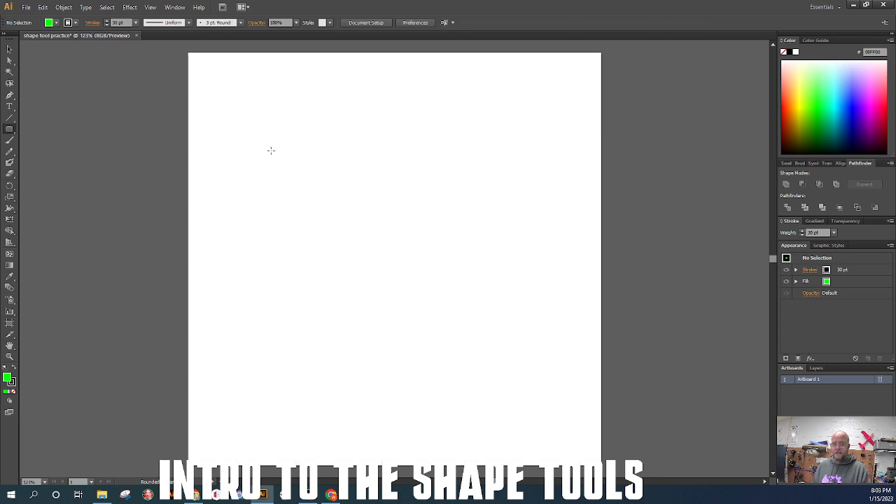
- Start drawing a rounded rectangle about 6.23 by 5.4 in, raising its corner radius and reducing it until the corners are square
left_click_drag(234, 123, 491, 345)
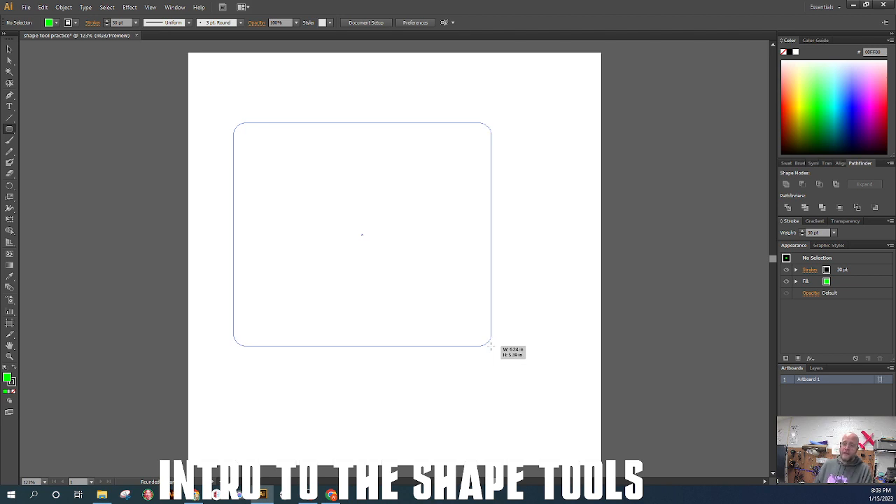
left_click_drag(491, 345, 491, 346)
key("Up")
key("Up")
key("Up")
key("Up")
key("Up")
key("Up")
key("Up")
key("Up")
key("Up")
key("Up")
key("Up")
key("Up")
key("Up")
key("Up")
key("Up")
key("Up")
key("Up")
key("Up")
key("Up")
key("Up")
key("Up")
key("Up")
key("Up")
key("Up")
key("Up")
key("Down")
key("Down")
key("Down")
key("Down")
key("Down")
key("Down")
key("Down")
key("Down")
key("Down")
key("Down")
key("Down")
key("Down")
key("Down")
key("Down")
key("Down")
key("Down")
key("Down")
key("Down")
key("Down")
key("Down")
key("Down")
key("Down")
key("Down")
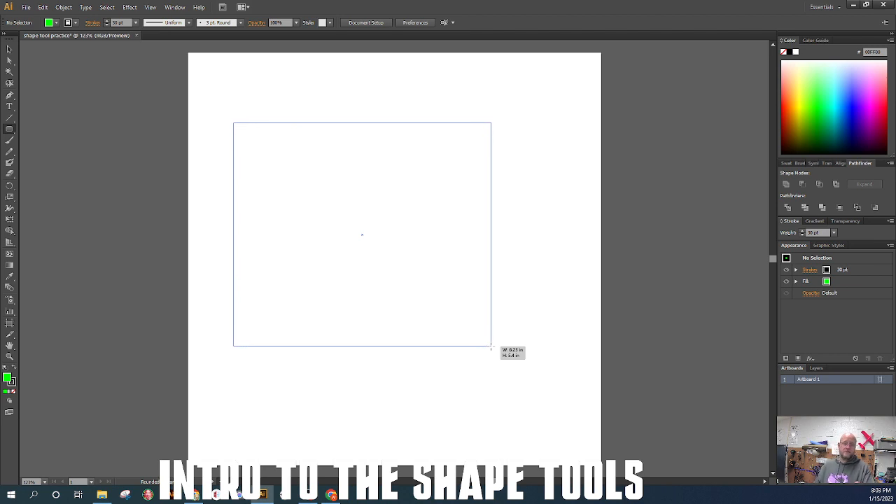
- Increase the corner radius of the rounded rectangle in progress until its sides are almost fully curved
key("Up")
key("Up")
key("Up")
key("Up")
key("Up")
key("Up")
key("Up")
key("Up")
left_click_drag(491, 346, 491, 346)
key("Up")
key("Up")
key("Up")
key("Up")
key("Up")
key("Up")
key("Up")
key("Up")
key("Up")
key("Up")
key("Up")
key("Up")
key("Up")
key("Up")
key("Up")
key("Up")
key("Up")
key("Up")
key("Up")
key("Up")
key("Up")
key("Up")
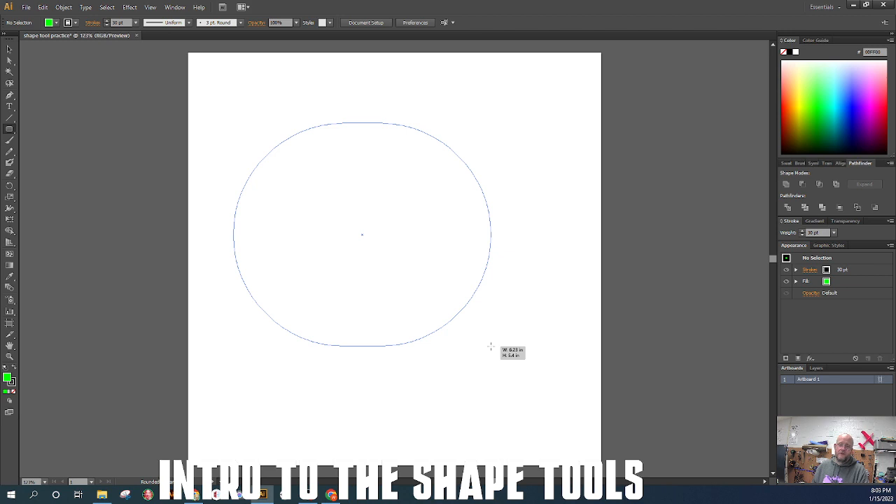
- Reduce the corner radius of the rectangle in progress step by step to moderately rounded corners
key("Down")
key("Down")
key("Down")
key("Down")
key("Down")
key("Down")
key("Down")
key("Down")
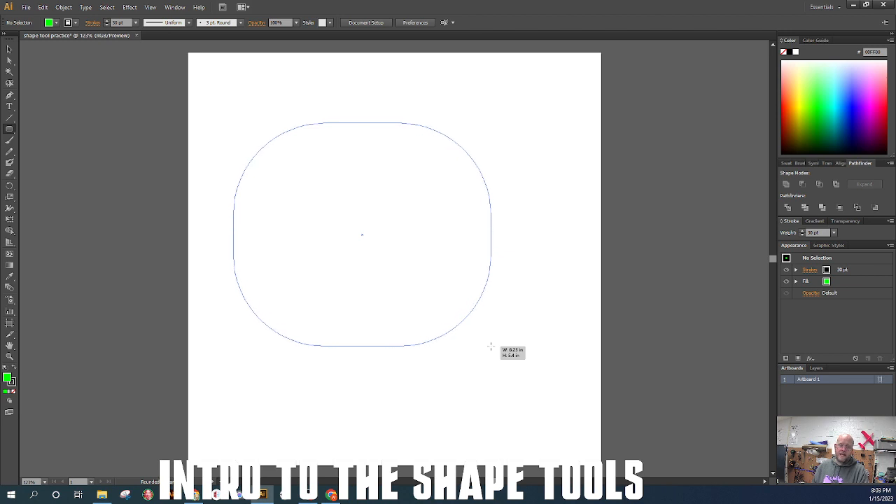
key("Down")
key("Down")
key("Down")
key("Down")
key("Down")
key("Down")
key("Down")
key("Down")
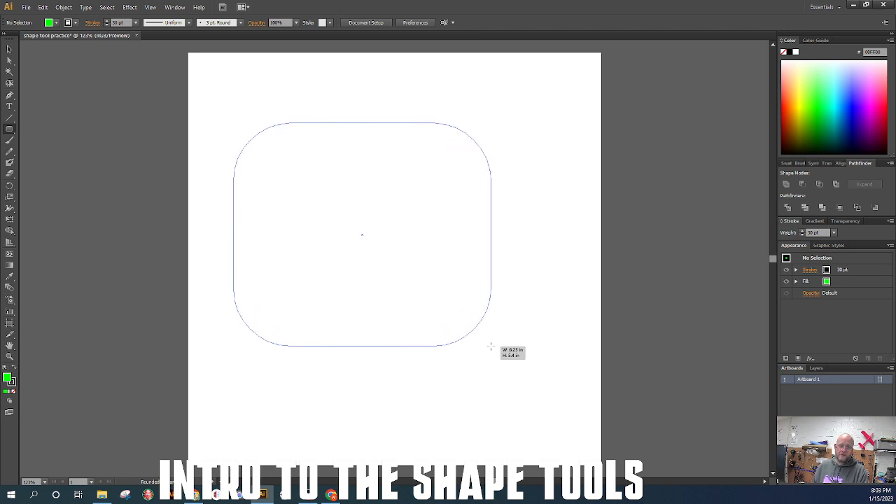
key("Down")
key("Down")
key("Down")
key("Down")
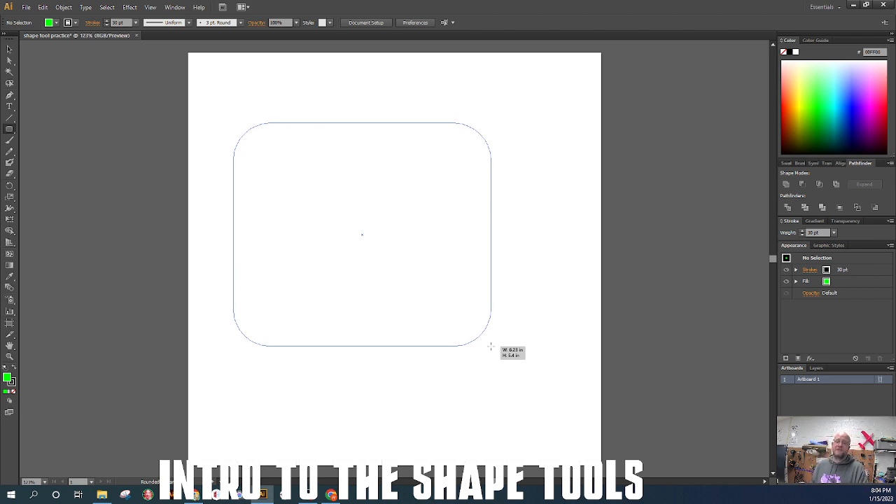
- Switch the rectangle in progress repeatedly between square corners and the maximum corner radius, ending on the maximum
key("Right")
key("Left")
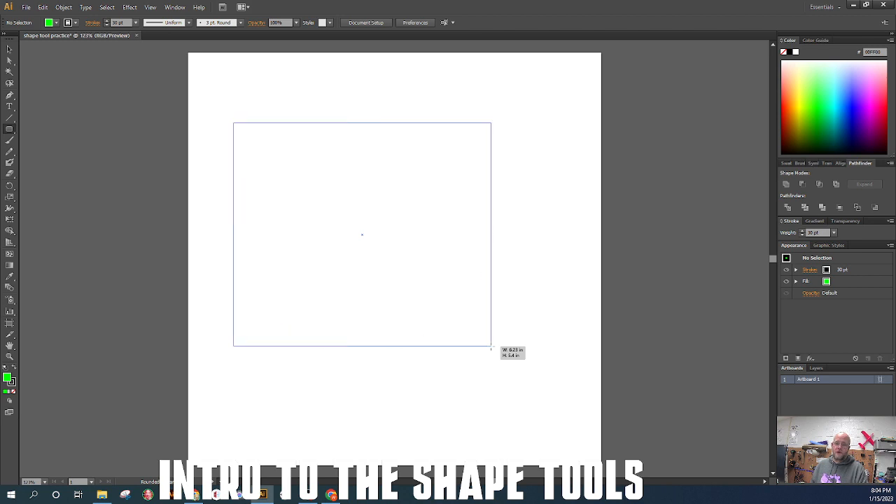
key("Right")
key("Left")
key("Right")
key("Left")
key("Right")
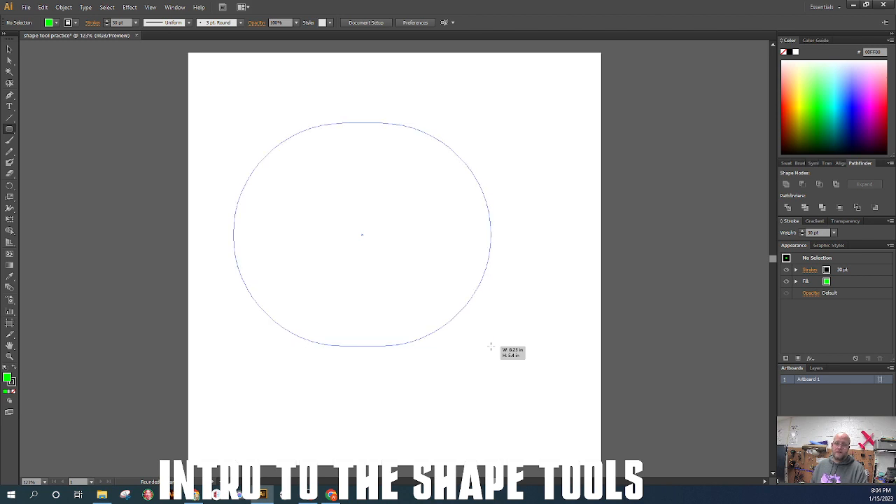
key("Left")
key("Right")
key("Left")
key("Left")
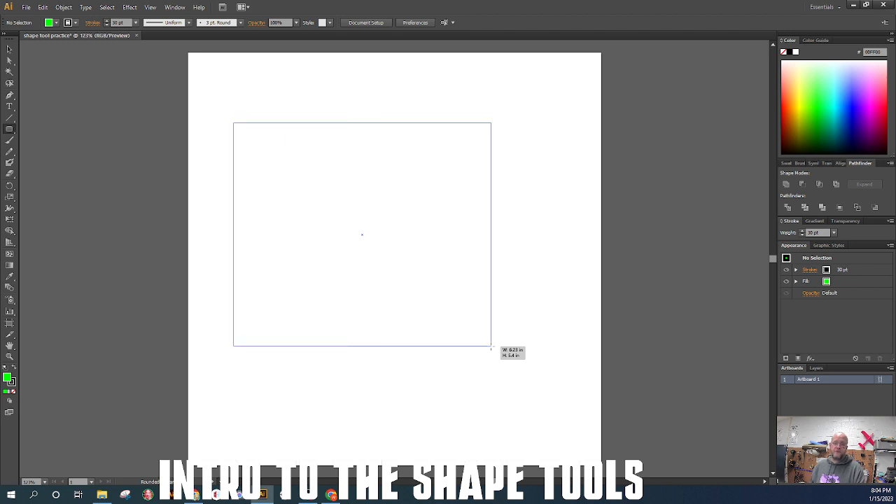
key("Right")
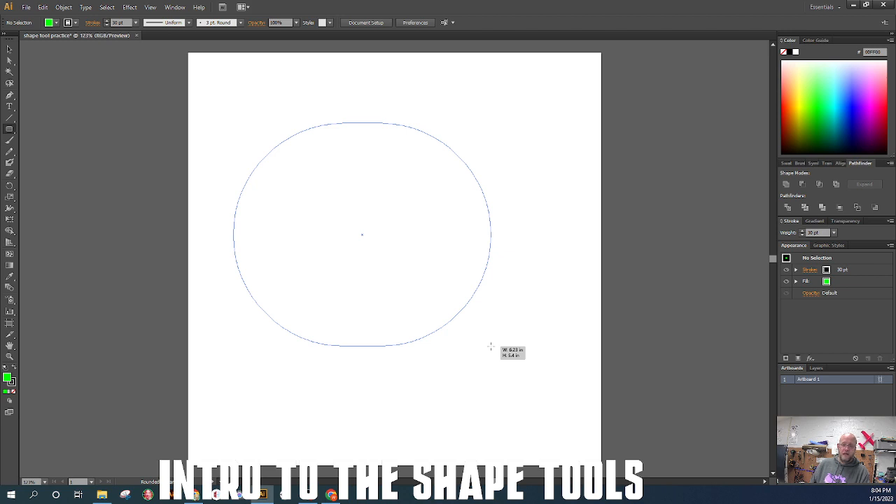
- Lower the corner radius from the maximum to large rounded corners and finish the rectangle at about 6.23 by 5.4 in
key("Down")
key("Down")
key("Down")
key("Down")
key("Down")
key("Down")
key("Down")
key("Down")
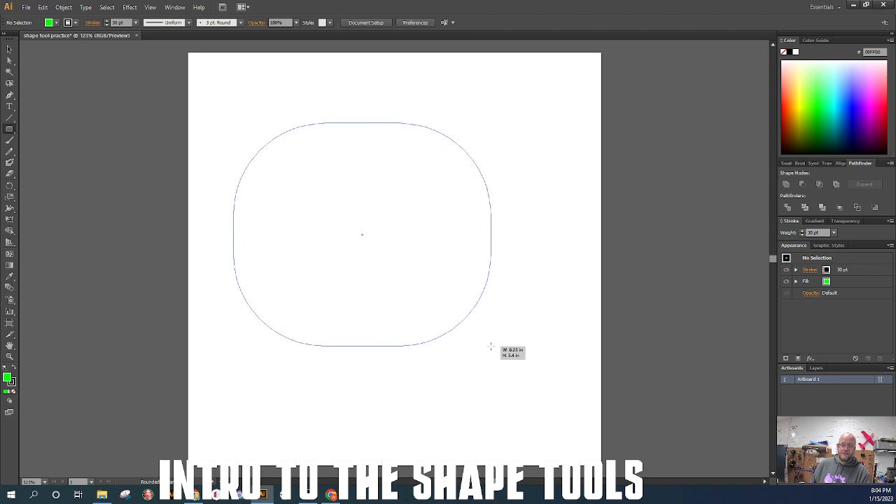
key("Down")
key("Down")
key("Down")
left_click_drag(490, 346, 491, 345)
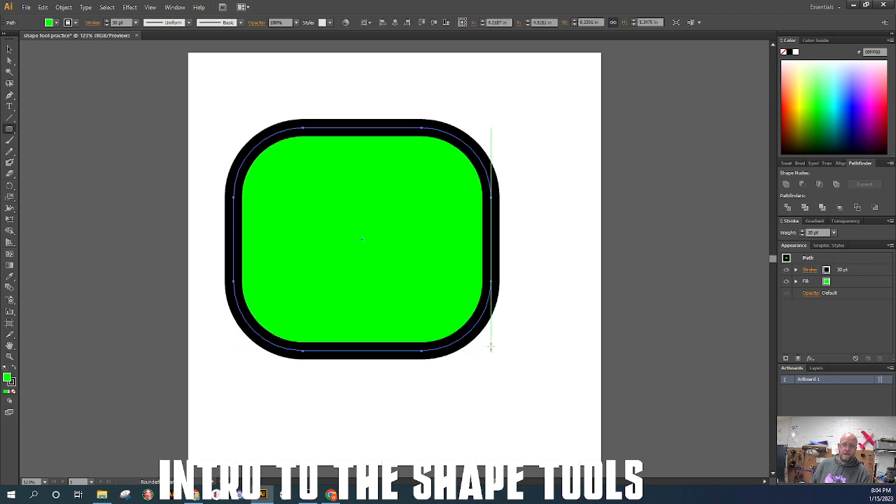
- Move the rounded rectangle up to the artboard's horizontal center, deselect it to view it, and delete it
key("v")
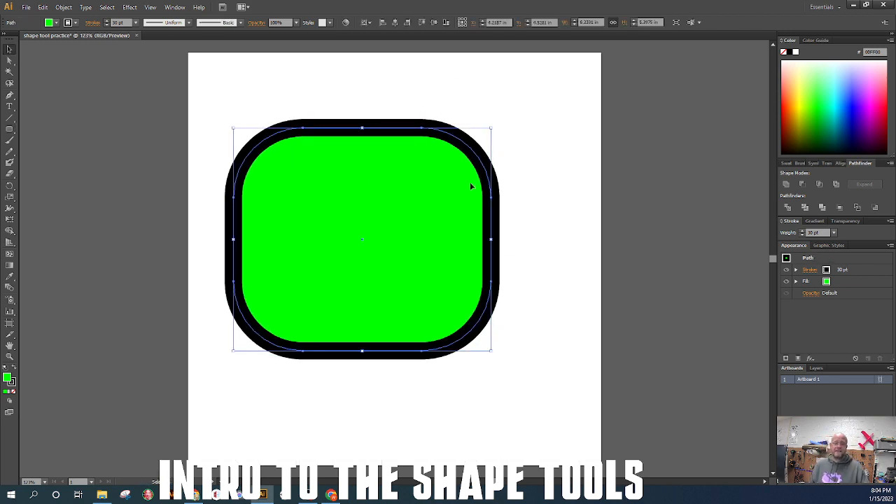
left_click_drag(402, 250, 435, 221)
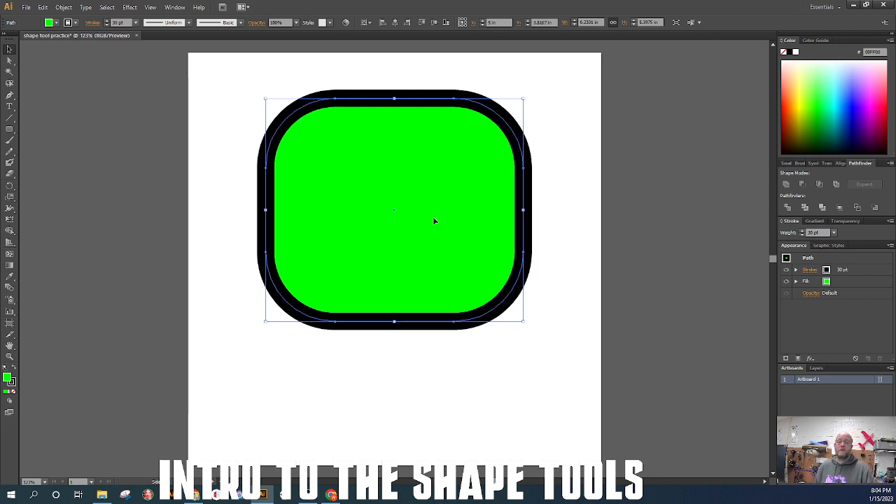
left_click(532, 116)
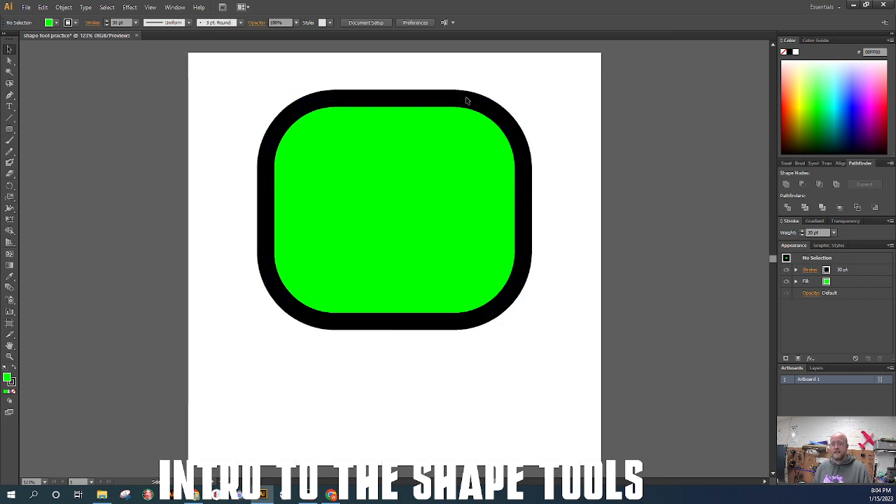
left_click(381, 294)
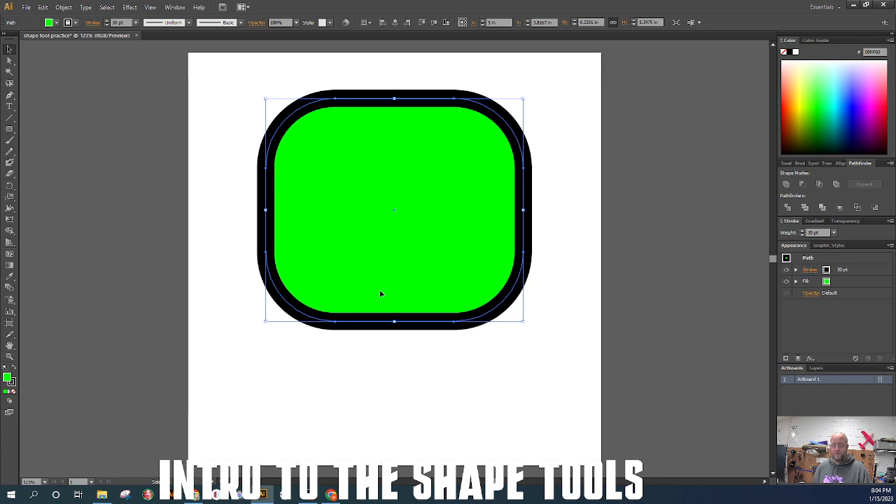
key("Delete")
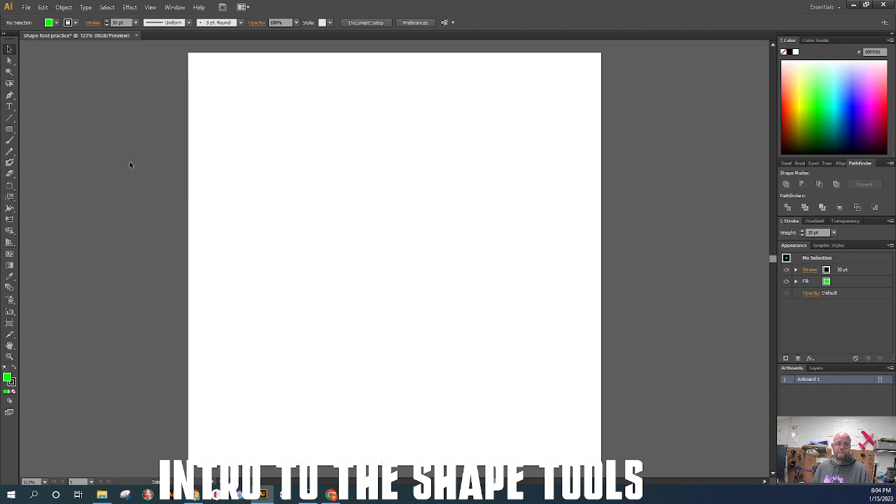
- Draw two ellipses, about 1.32 by 3.46 in and 2.44 by 2.97 in, and two circles below them, the larger about 3.83 in wide
left_click_drag(9, 128, 57, 149)
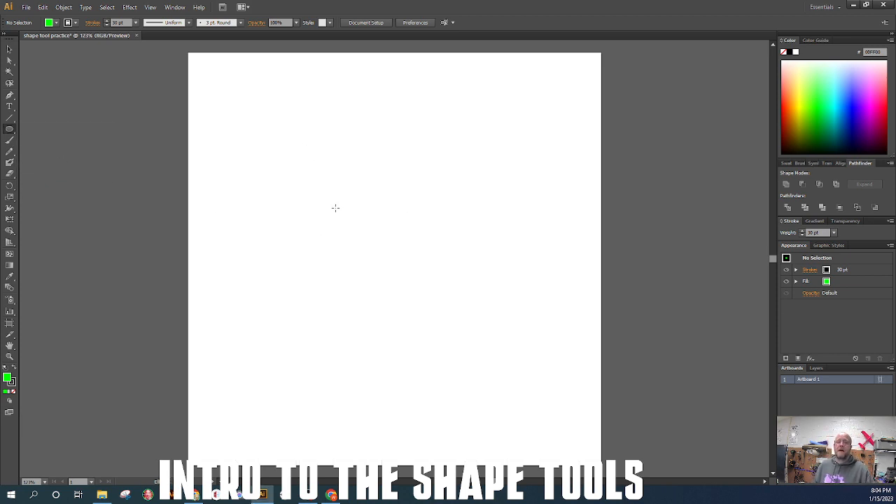
mouse_move(337, 195)
left_mouse_down()
mouse_move(525, 336)
mouse_move(551, 394)
mouse_move(364, 134)
mouse_move(209, 63)
mouse_move(283, 53)
left_mouse_up()
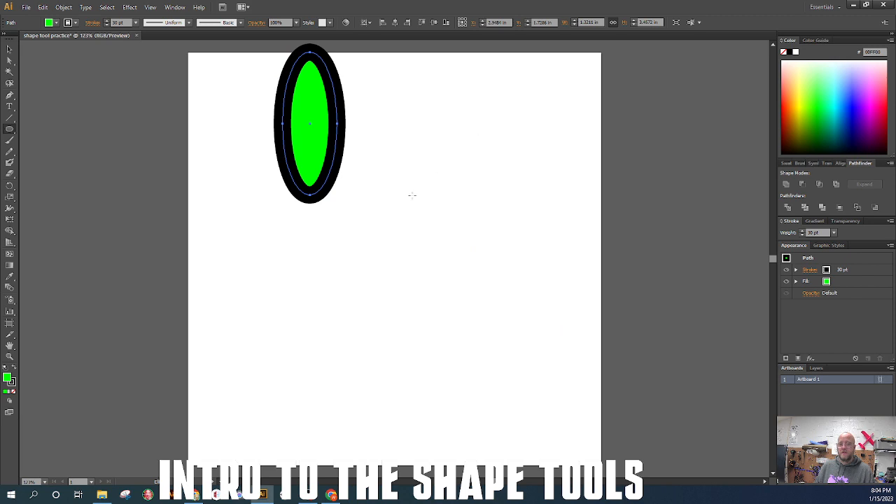
mouse_move(438, 93)
left_mouse_down()
mouse_move(572, 212)
mouse_move(497, 159)
mouse_move(517, 187)
left_mouse_up()
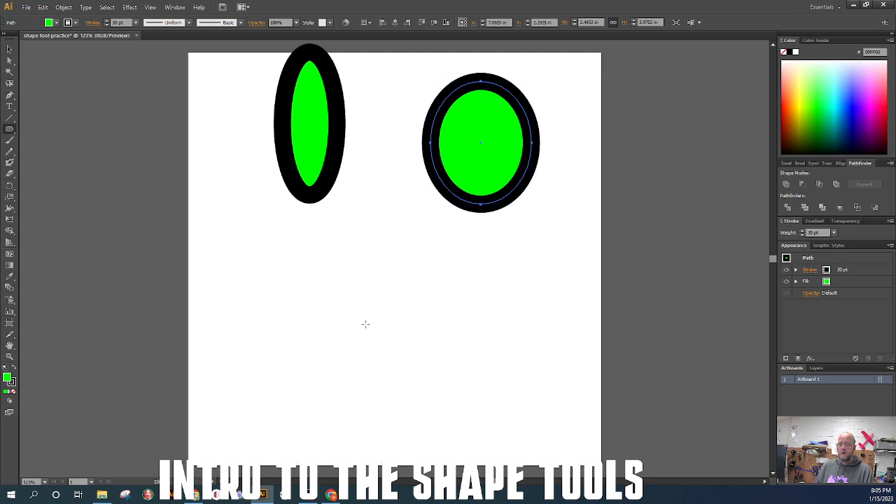
left_click_drag(365, 324, 278, 217)
left_click_drag(446, 304, 605, 441)
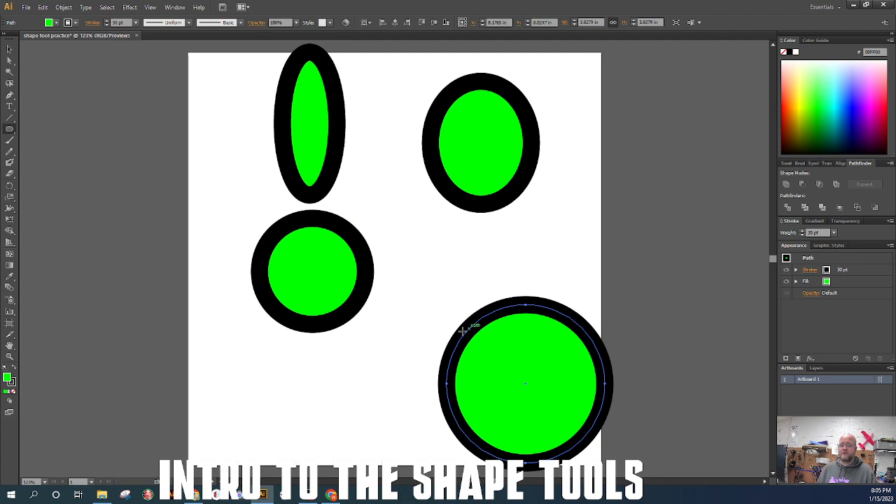
- Select both ellipses and both circles together and delete them from the artboard
left_click(9, 49)
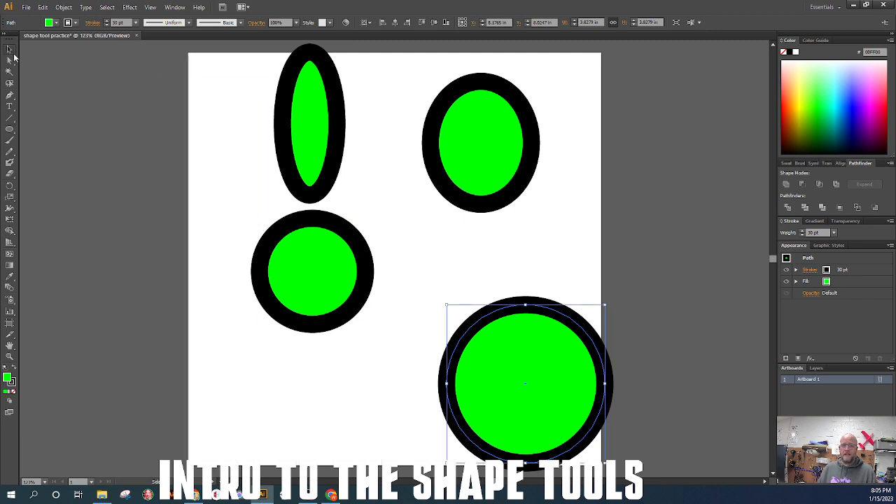
left_click_drag(635, 96, 272, 389)
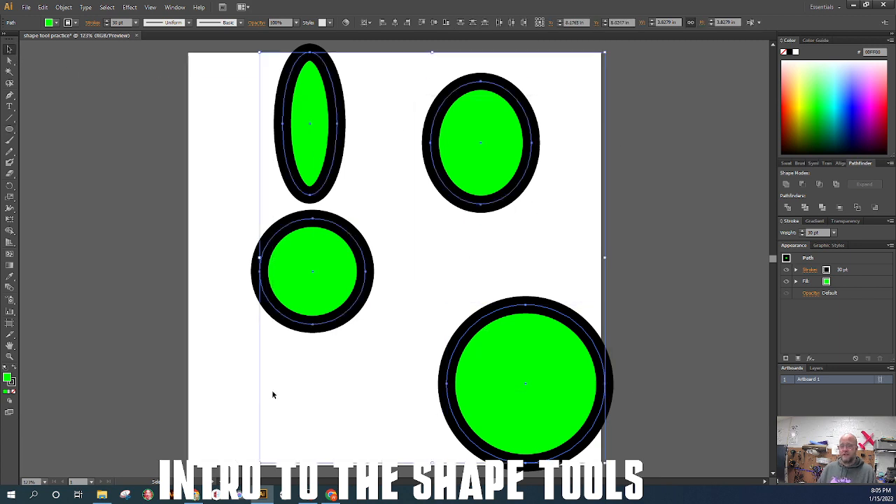
key("Delete")
- Draw a wide ellipse about 5.96 by 3.24 in, a small upright ellipse below it, and a circle about 2.68 in wide
left_click(9, 130)
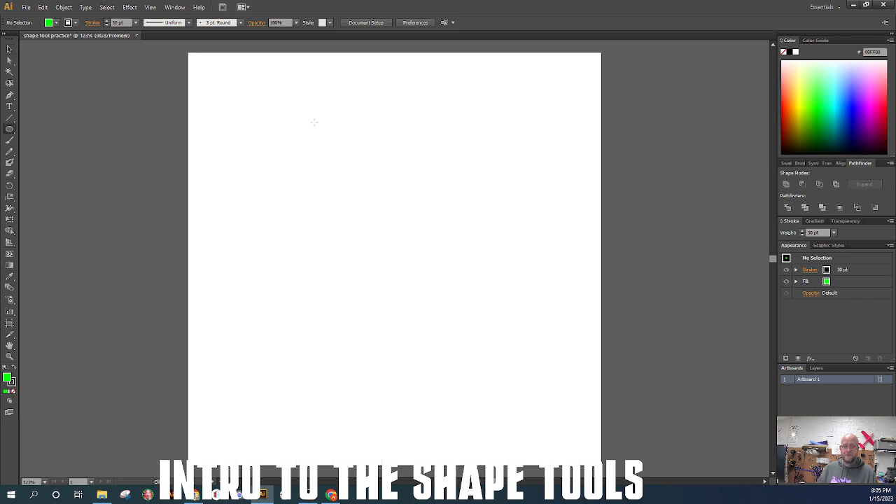
left_click_drag(286, 103, 547, 234)
left_click_drag(341, 345, 292, 251)
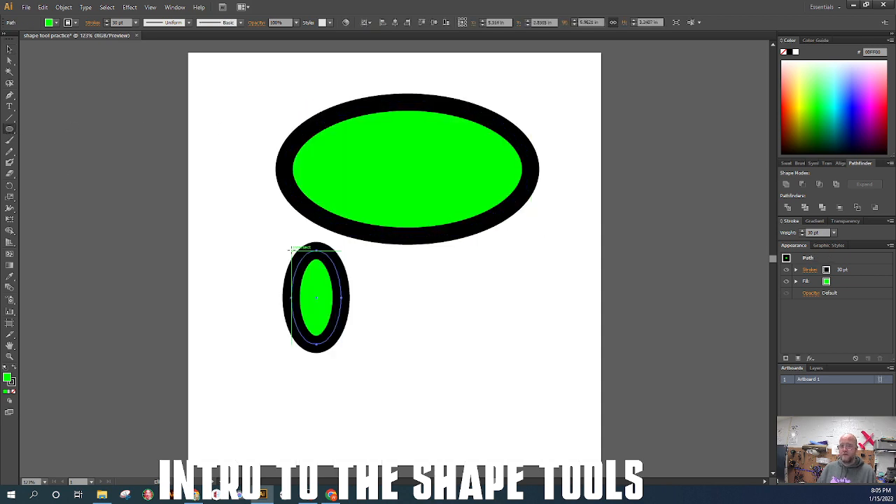
left_click_drag(486, 294, 596, 384)
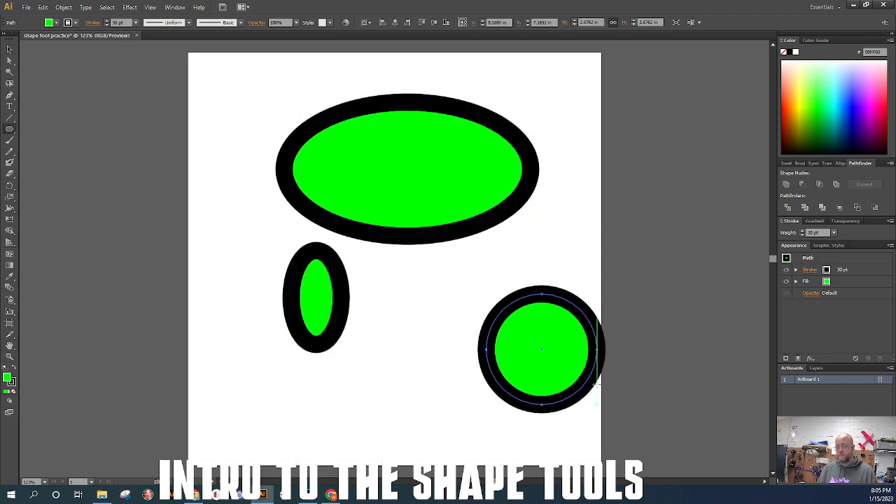
left_click(9, 49)
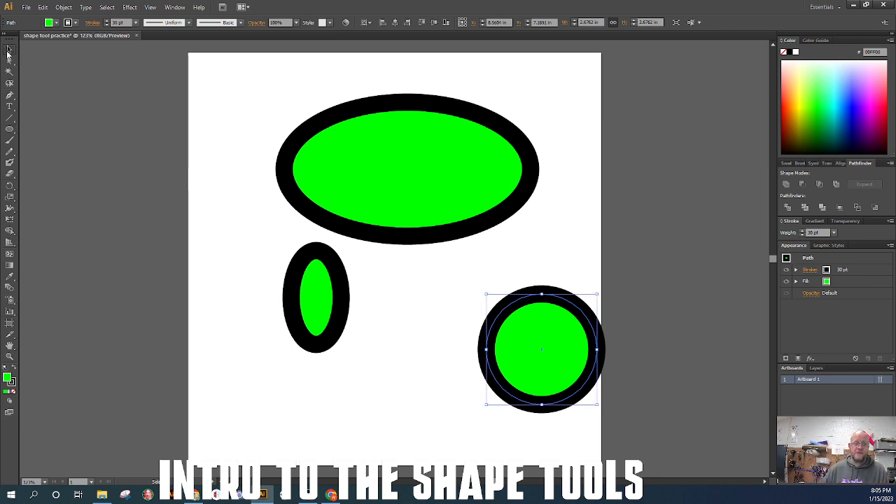
- Select the two ellipses and the circle together and delete them from the artboard
left_click_drag(222, 117, 626, 359)
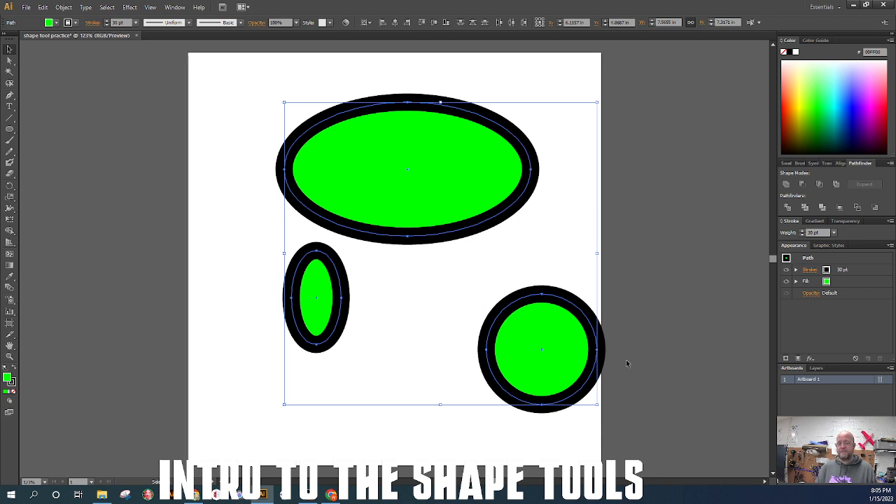
key("Delete")
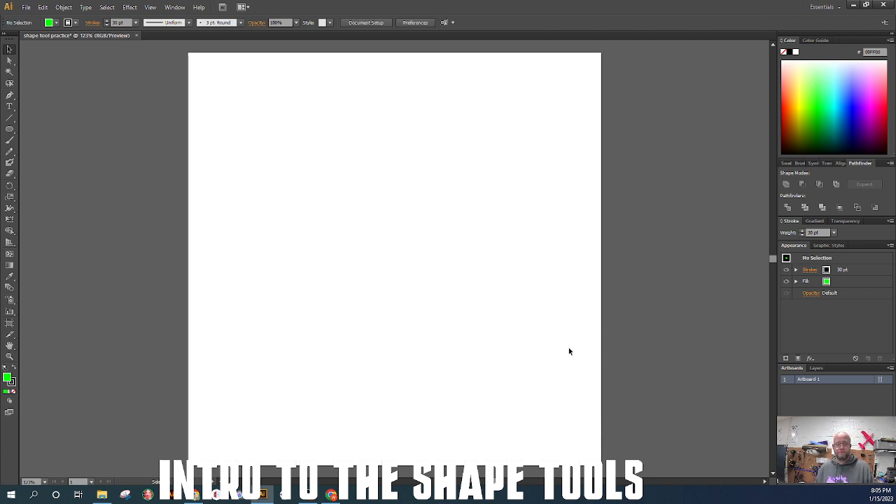
- Draw a tilted hexagon about 5.09 by 4.91 in with the Polygon tool and delete it
left_click_drag(9, 129, 73, 165)
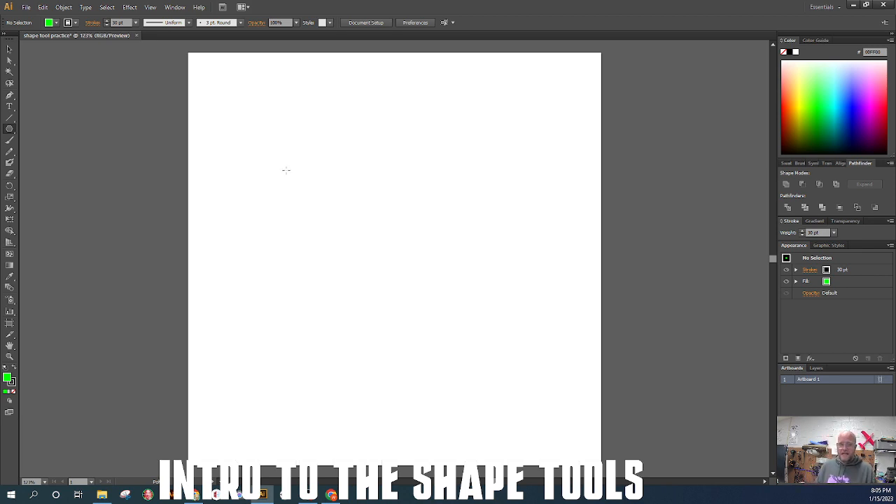
left_click(11, 130)
mouse_move(381, 194)
left_mouse_down()
mouse_move(451, 258)
mouse_move(453, 275)
left_mouse_up()
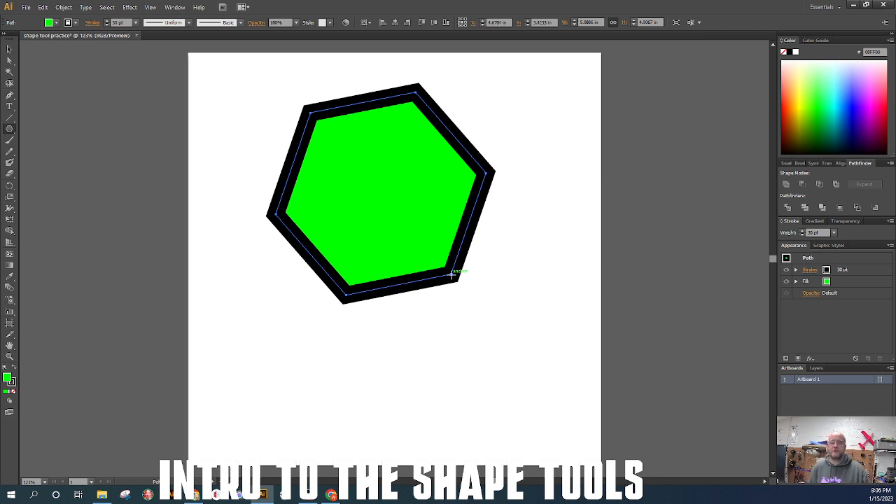
key("Delete")
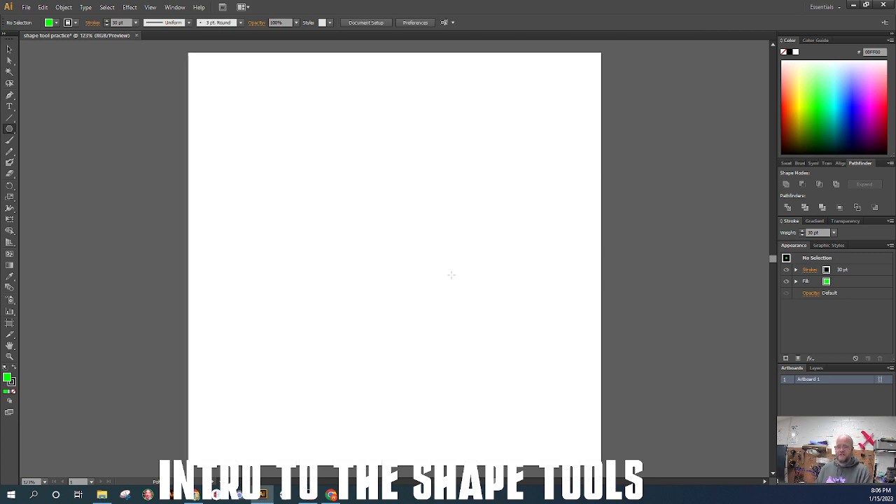
- Draw a level hexagon about 5.54 by 4.8 in and two tilted ones about 5.44 and 6.43 in wide, deleting each
mouse_move(350, 201)
left_mouse_down()
mouse_move(440, 258)
mouse_move(448, 272)
mouse_move(390, 248)
mouse_move(430, 281)
left_mouse_up()
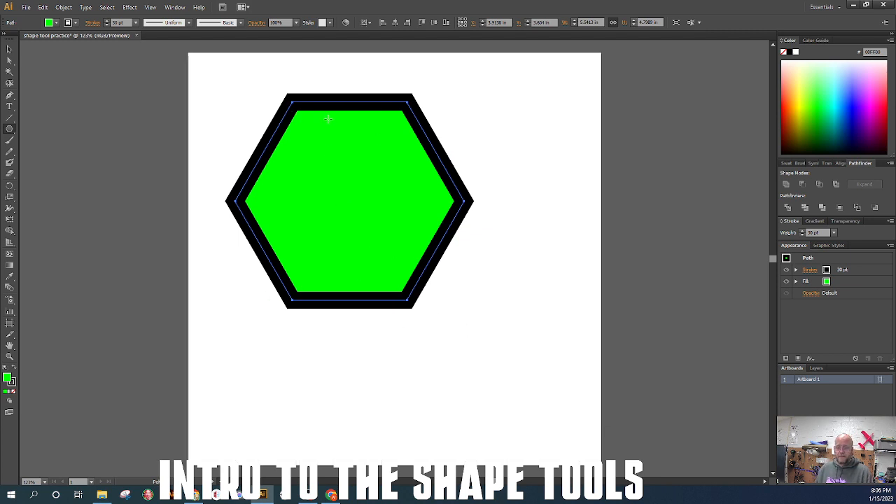
key("Delete")
left_click_drag(375, 237, 485, 207)
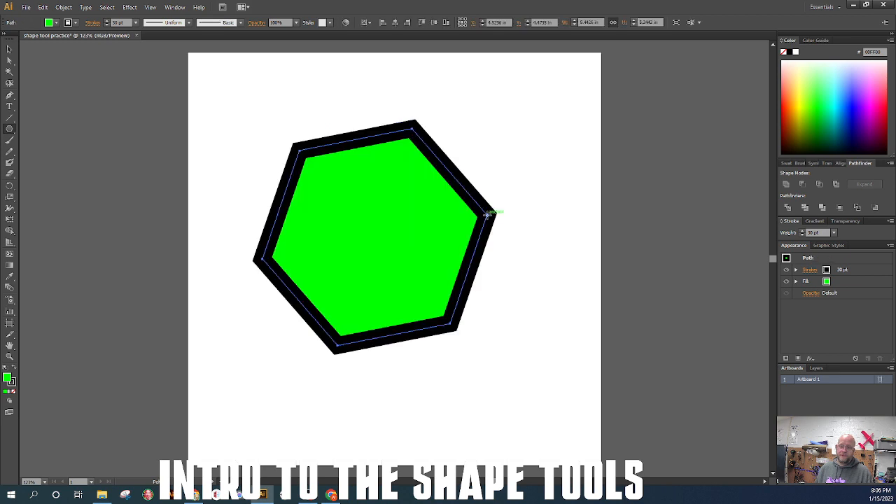
key("Delete")
mouse_move(356, 220)
left_mouse_down()
mouse_move(491, 315)
mouse_move(436, 240)
mouse_move(418, 199)
mouse_move(488, 178)
mouse_move(376, 157)
mouse_move(462, 126)
left_mouse_up()
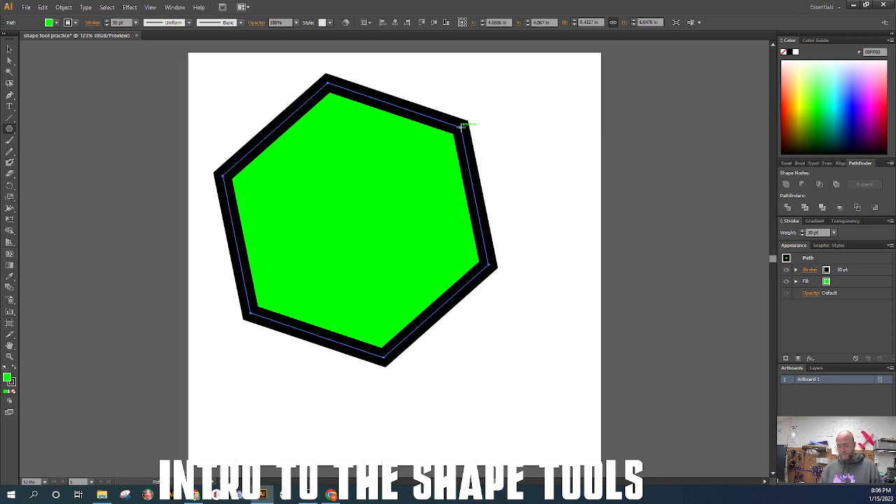
key("Delete")
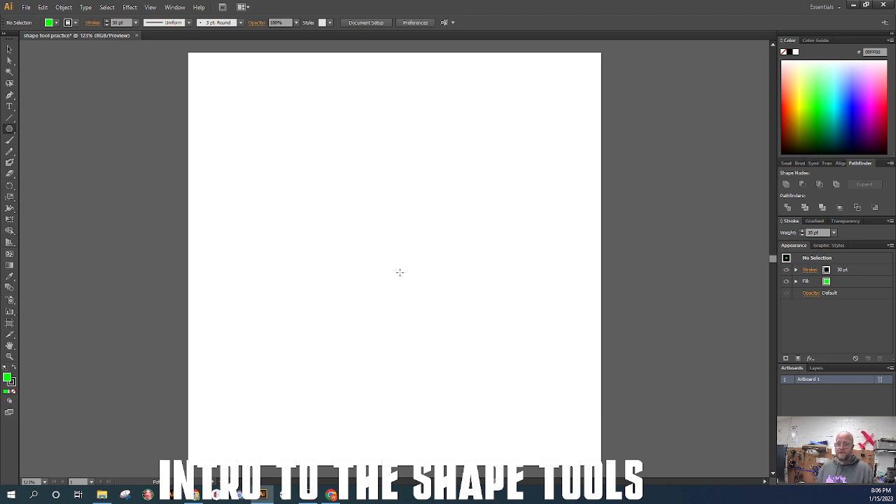
- Draw a level polygon about 5.91 by 5.82 in, varying its side count to end at nine, and delete it
left_click_drag(390, 258, 395, 260)
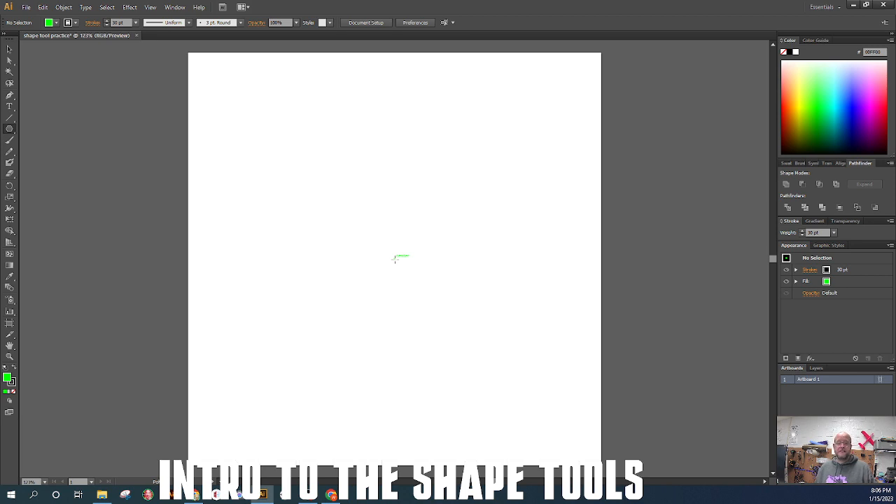
mouse_move(400, 256)
left_mouse_down()
mouse_move(432, 206)
mouse_move(480, 172)
mouse_move(474, 164)
left_mouse_up()
key("Up")
key("Up")
key("Up")
key("Up")
key("Up")
key("Down")
key("Down")
key("Down")
key("Up")
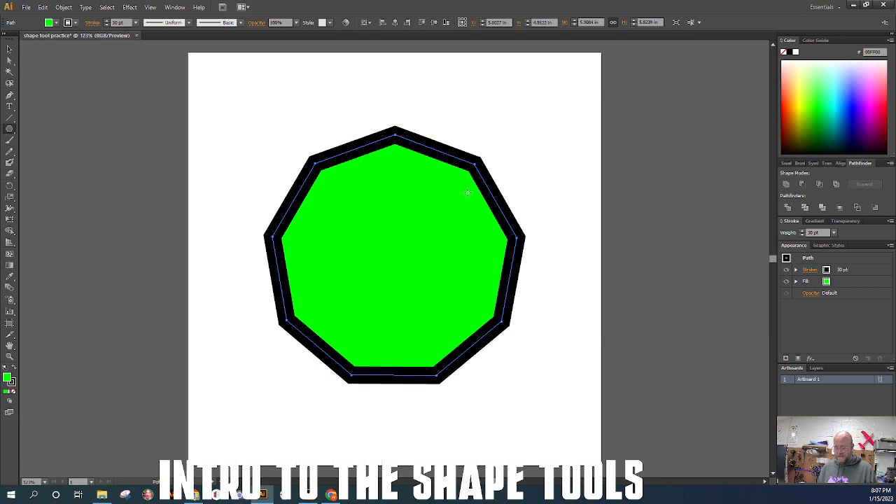
key("Delete")
- Draw a smaller nine-sided polygon about 4.28 by 4.23 in near the artboard's upper-left corner and delete it
mouse_move(293, 148)
left_mouse_down()
mouse_move(369, 224)
mouse_move(386, 203)
mouse_move(379, 192)
left_mouse_up()
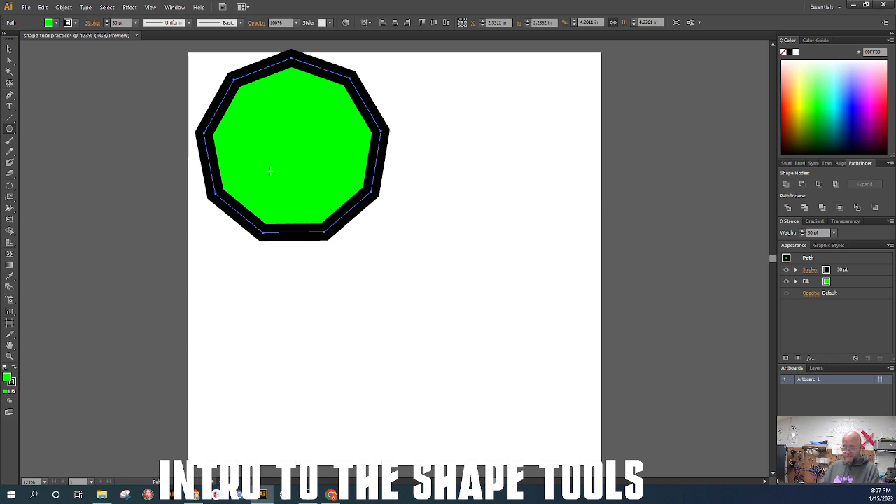
key("Delete")
- Draw an upright polygon in the middle of the artboard and reduce its sides until it is a triangle
mouse_move(386, 256)
left_mouse_down()
mouse_move(418, 226)
mouse_move(424, 203)
mouse_move(509, 132)
mouse_move(386, 86)
mouse_move(264, 120)
mouse_move(386, 149)
mouse_move(386, 110)
left_mouse_up()
key("Down")
key("Down")
key("Down")
key("Down")
key("Down")
key("Down")
- Draw a polygon about 4.65 in wide over the triangle, add sides until it looks like a circle, and delete it
mouse_move(506, 175)
left_mouse_down()
mouse_move(536, 136)
mouse_move(553, 91)
mouse_move(545, 88)
left_mouse_up()
key("Up")
key("Up")
key("Up")
key("Up")
key("Up")
key("Up")
key("Up")
key("Up")
key("Up")
key("Up")
key("Up")
key("Up")
key("Up")
key("Up")
key("Up")
key("Up")
key("Up")
key("Up")
key("Up")
key("Up")
key("Up")
key("Up")
key("Up")
key("Up")
key("Up")
key("Up")
key("Up")
key("Up")
key("Up")
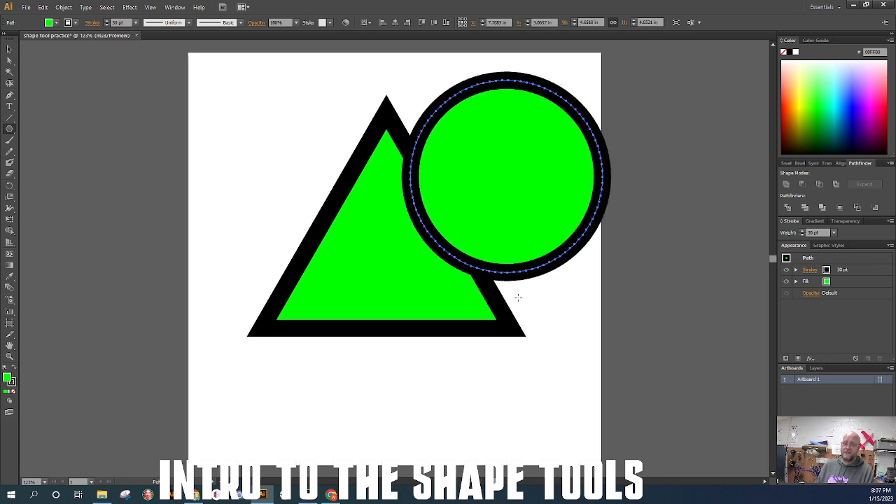
key("Delete")
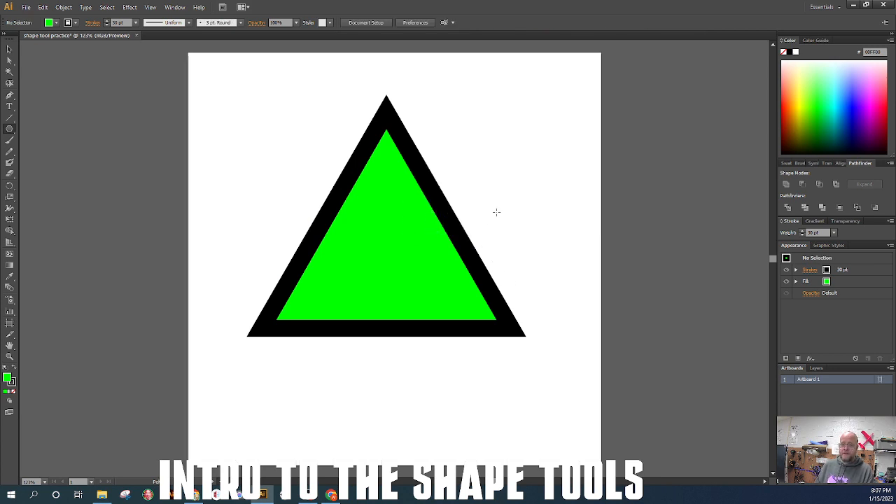
- Draw a tilted seven-sided polygon about 5.91 by 6.01 in, overlapping the triangle's right side
left_click_drag(499, 201, 485, 250)
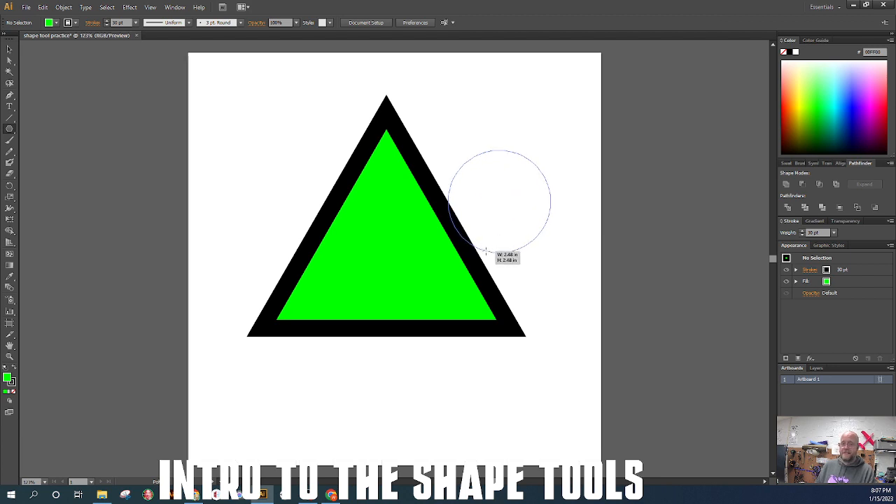
key("Down")
key("Down")
key("Down")
key("Down")
key("Down")
key("Down")
key("Down")
key("Down")
key("Down")
key("Down")
key("Down")
key("Down")
key("Down")
key("Down")
key("Down")
key("Down")
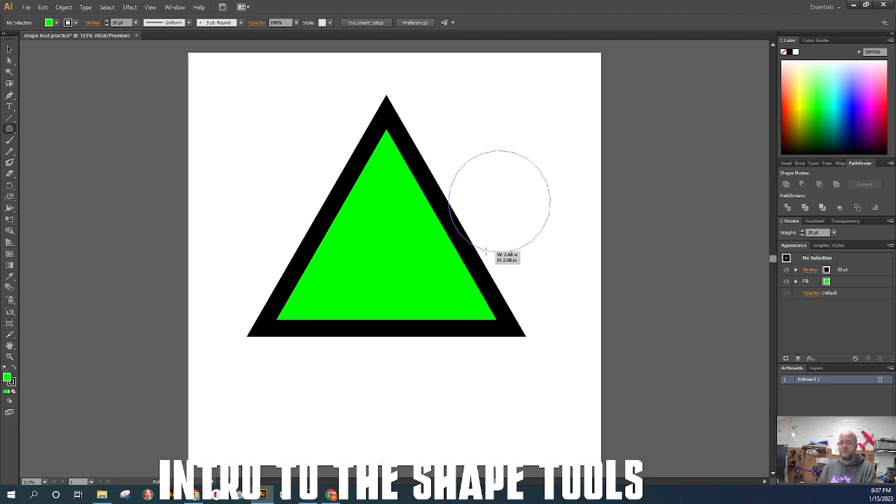
key("Up")
key("Up")
key("Up")
key("Up")
left_click_drag(485, 251, 423, 303)
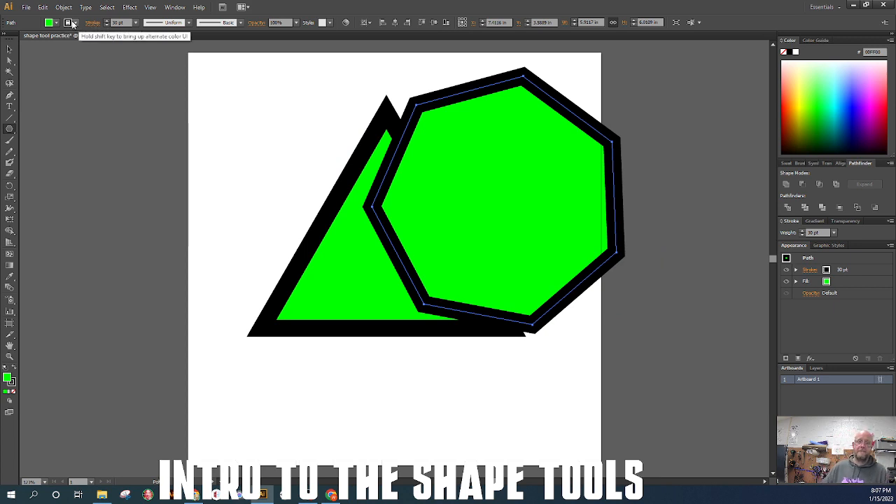
- Switch the heptagon's stroke alignment to inside and then outside, and its corners to round join and back to miter join
left_click(48, 70)
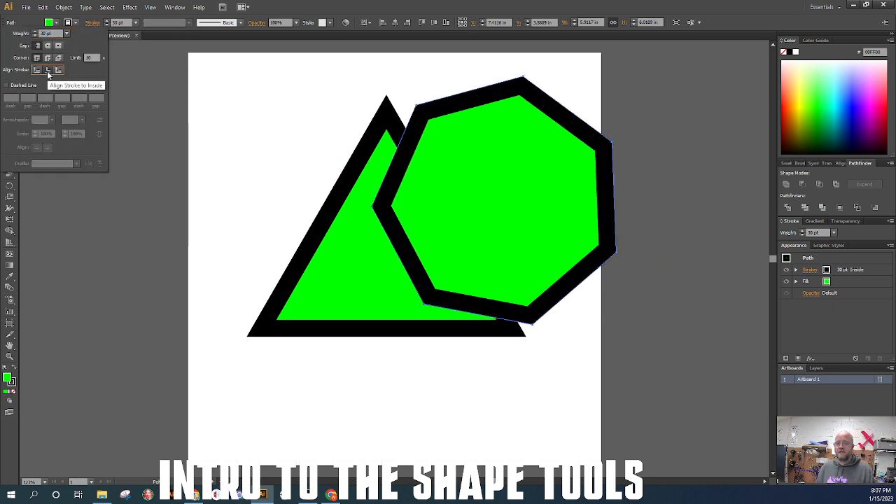
left_click(58, 70)
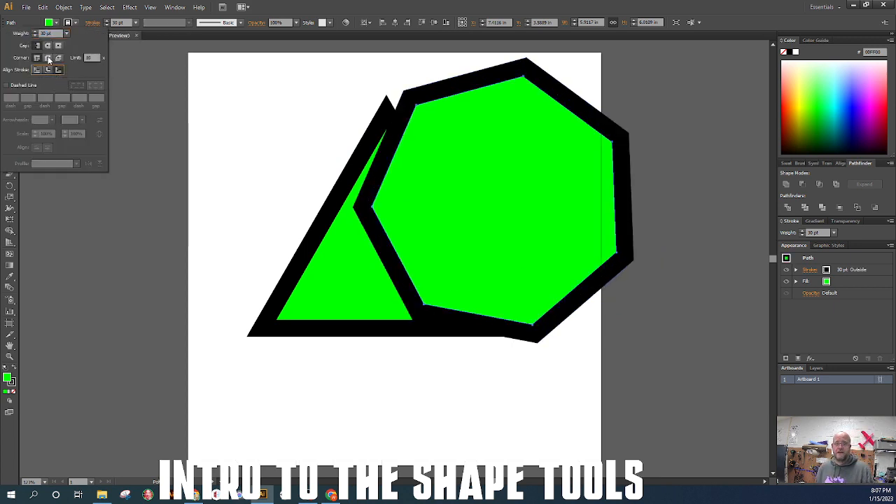
left_click(47, 58)
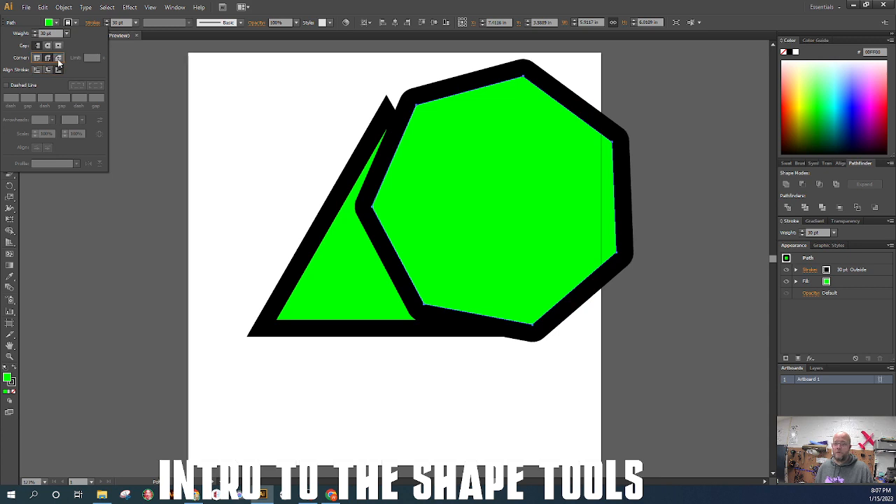
left_click(36, 59)
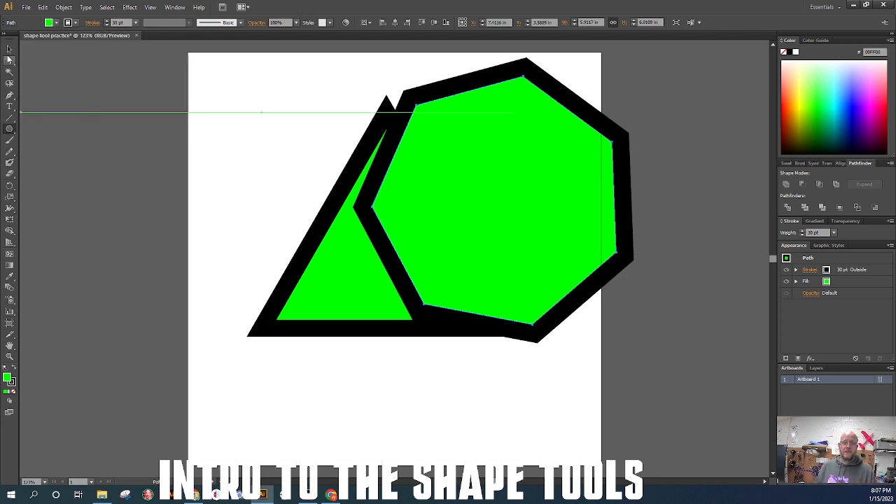
- Select the triangle and the heptagon together and delete them from the artboard
left_click(9, 49)
left_click_drag(278, 129, 573, 271)
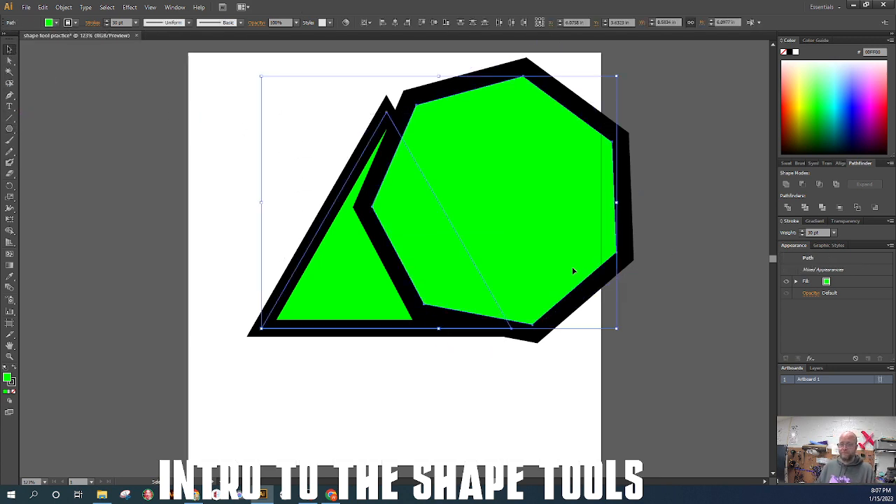
key("Delete")
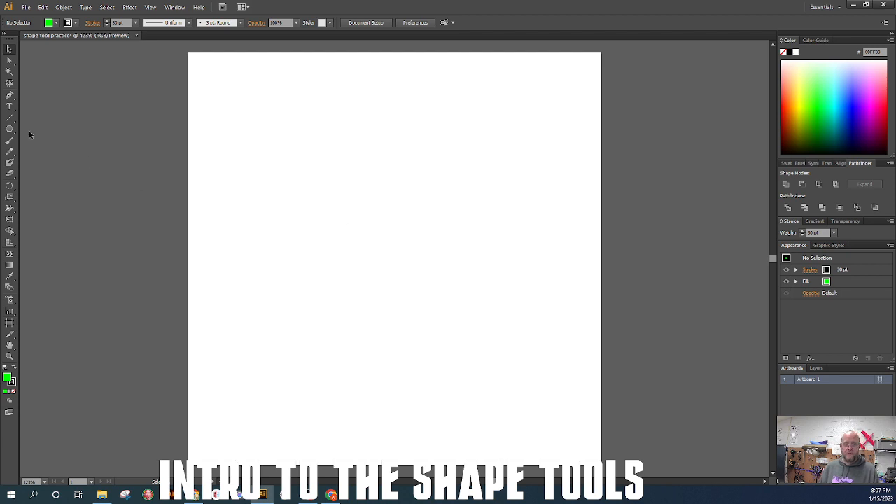
- Draw a tilted five-pointed star about 3.5 by 3.4 in with the Star tool in the artboard's upper half
left_click(9, 129)
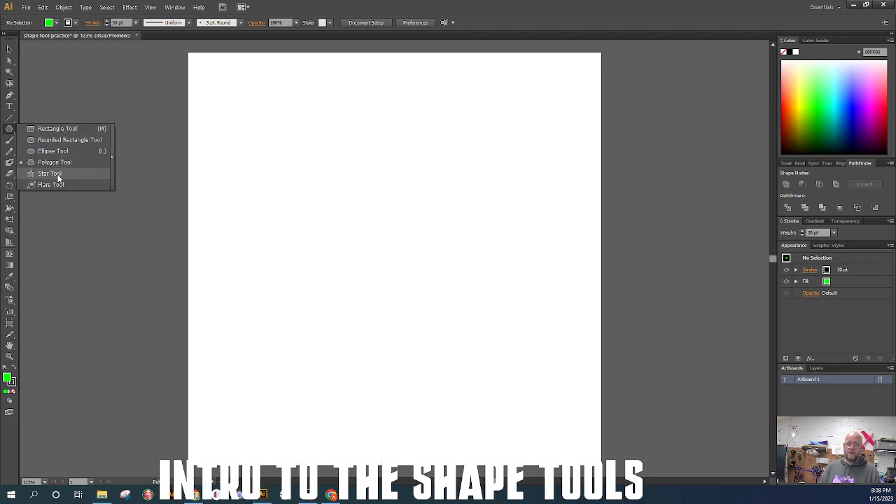
left_click(50, 173)
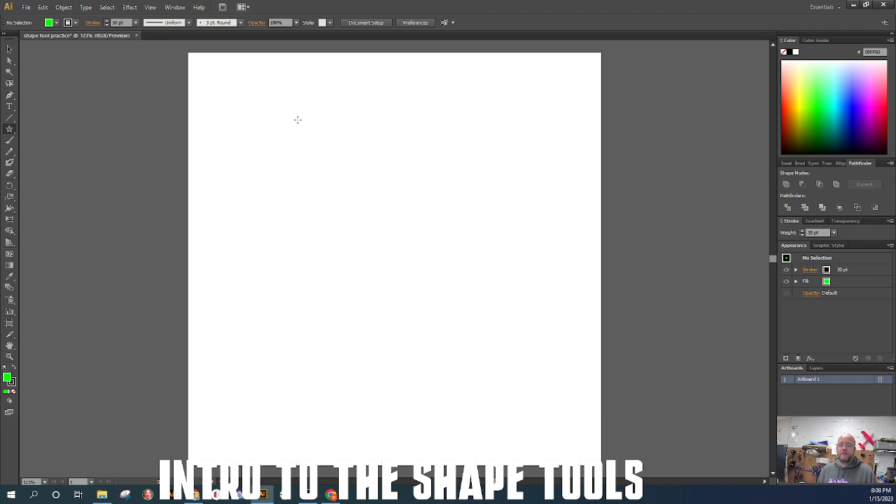
mouse_move(352, 158)
left_mouse_down()
mouse_move(370, 140)
mouse_move(369, 116)
mouse_move(336, 86)
mouse_move(293, 100)
mouse_move(390, 91)
left_mouse_up()
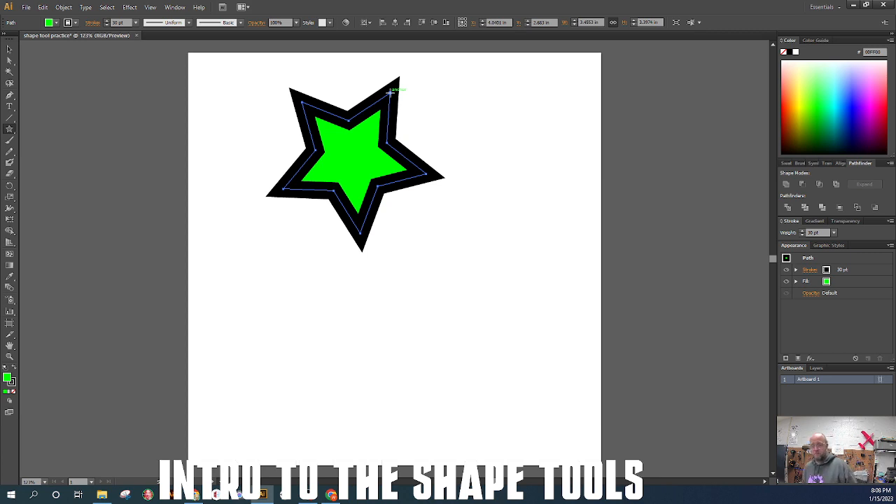
- Reduce the star's stroke weight to 6 pt and delete the star
left_click(107, 24)
left_click(107, 24)
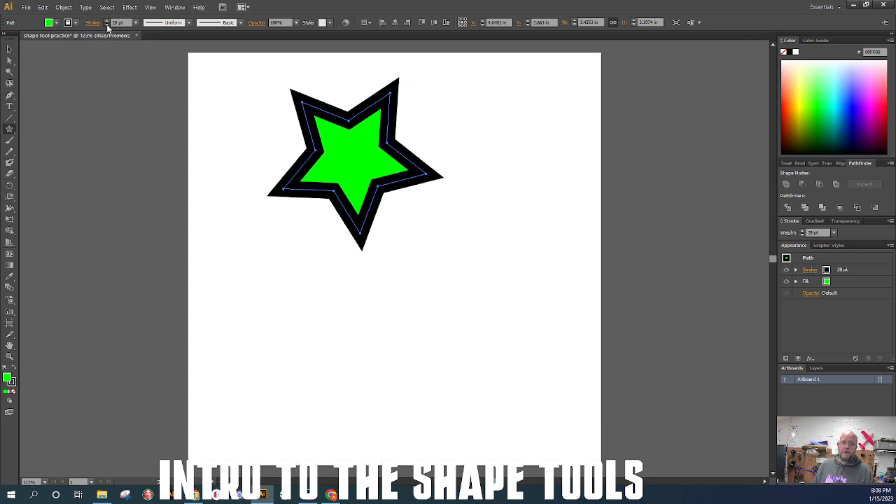
left_click(107, 25)
left_click(106, 24)
left_click(107, 25)
left_click(106, 24)
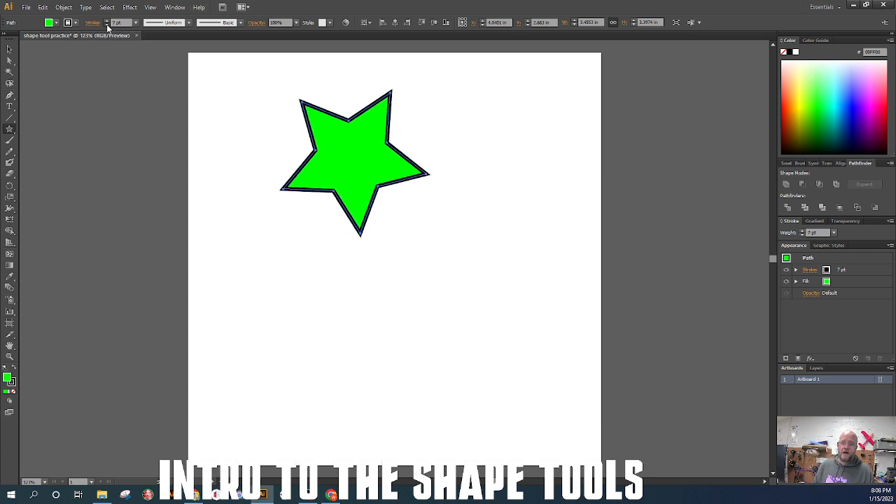
left_click(107, 24)
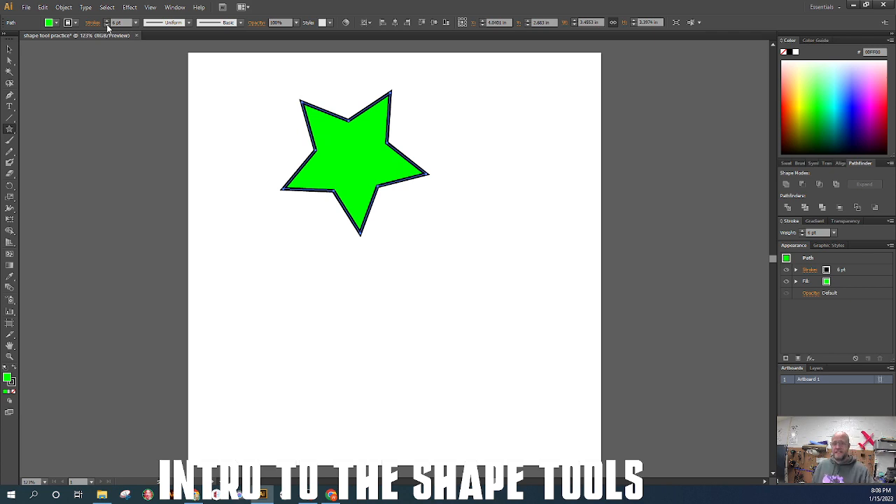
key("Delete")
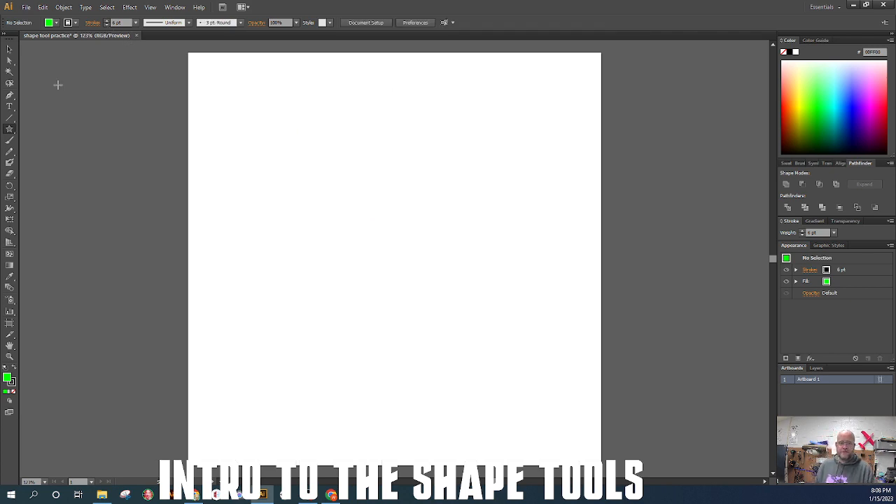
- Draw a row of three stars: a tilted one about 2.1 in wide, an upright one about 2.7 in, and a sharper-pointed one about 2.6 in
mouse_move(224, 125)
left_mouse_down()
mouse_move(234, 78)
mouse_move(242, 79)
left_mouse_up()
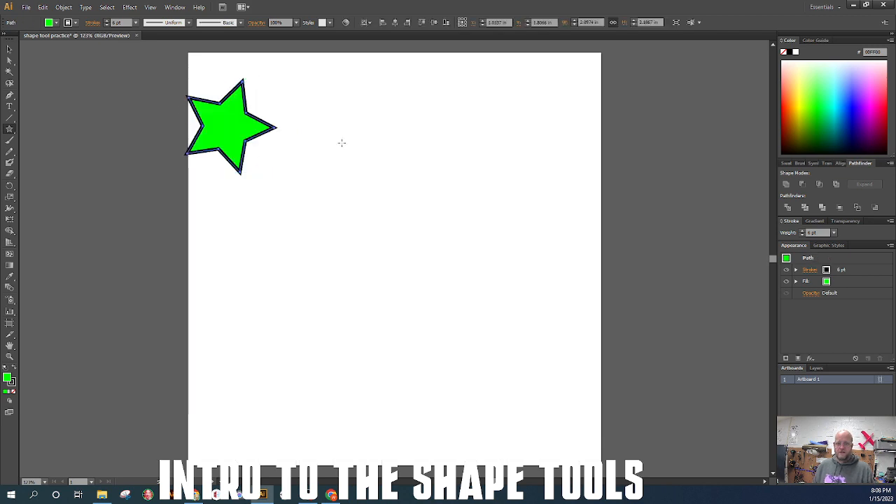
left_click_drag(329, 129, 369, 82)
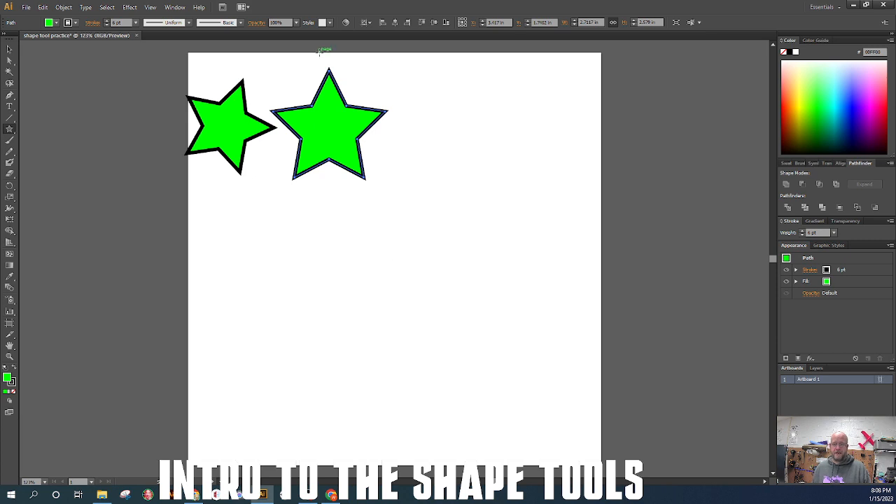
mouse_move(448, 130)
left_mouse_down()
mouse_move(468, 119)
mouse_move(478, 85)
mouse_move(494, 72)
mouse_move(448, 68)
left_mouse_up()
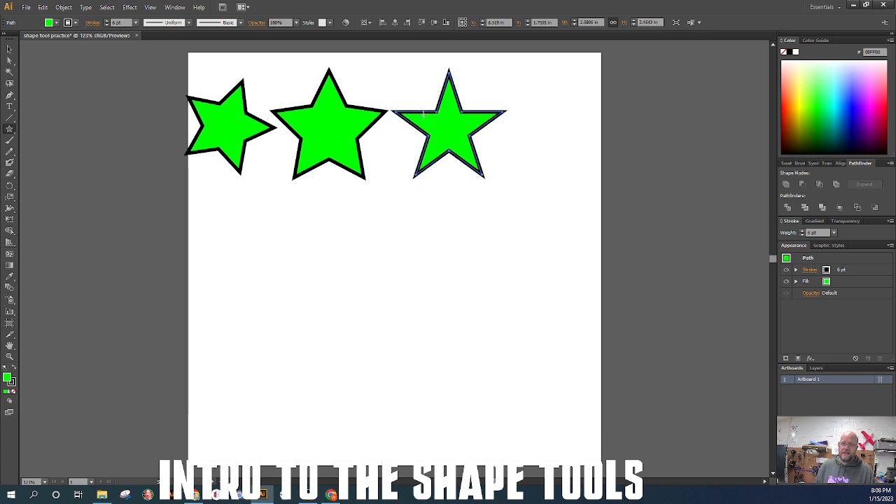
- Draw straight lines with the Line Segment tool from the second and third stars' top tips to one of each star's lower tips
left_click(330, 72, "ctrl+shift")
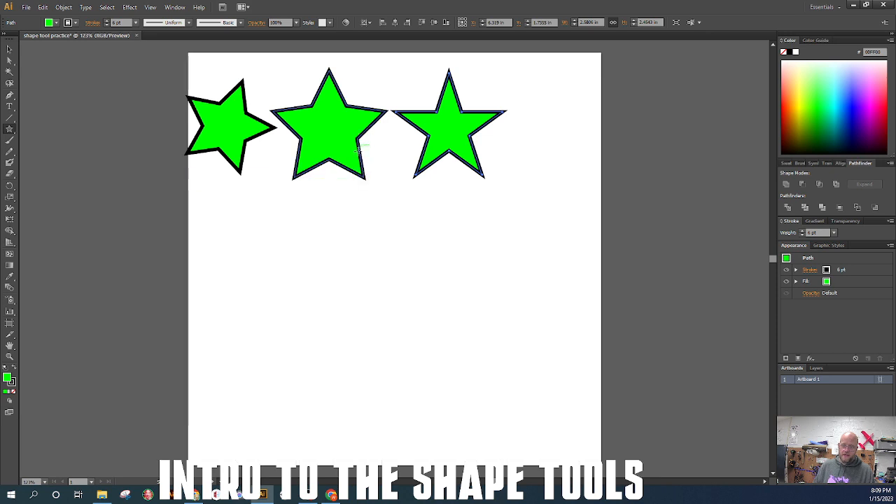
left_click(9, 118)
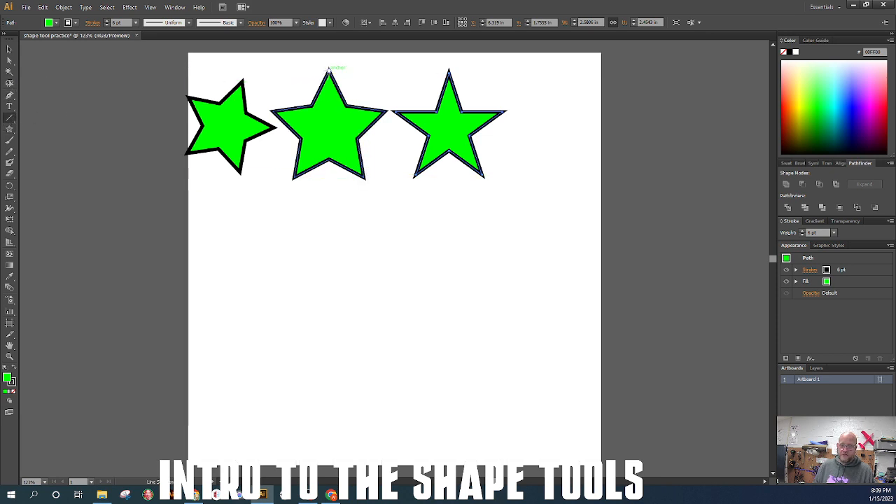
left_click_drag(329, 70, 365, 178)
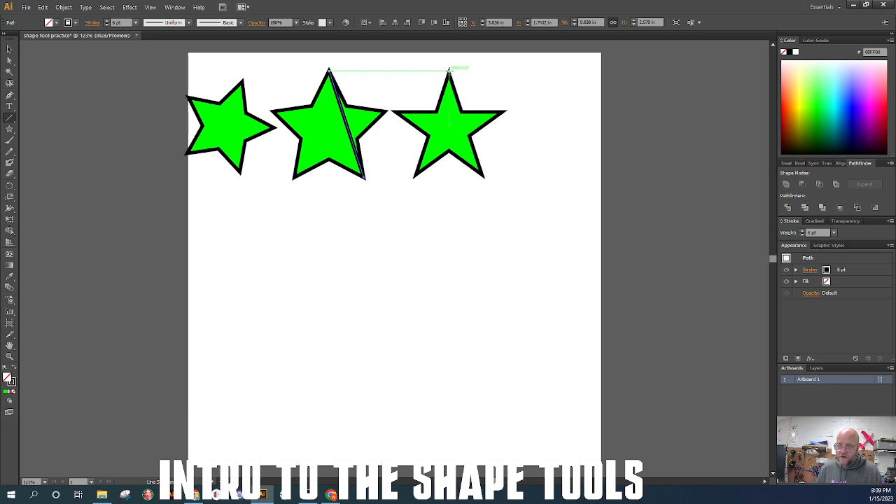
left_click_drag(449, 71, 415, 175)
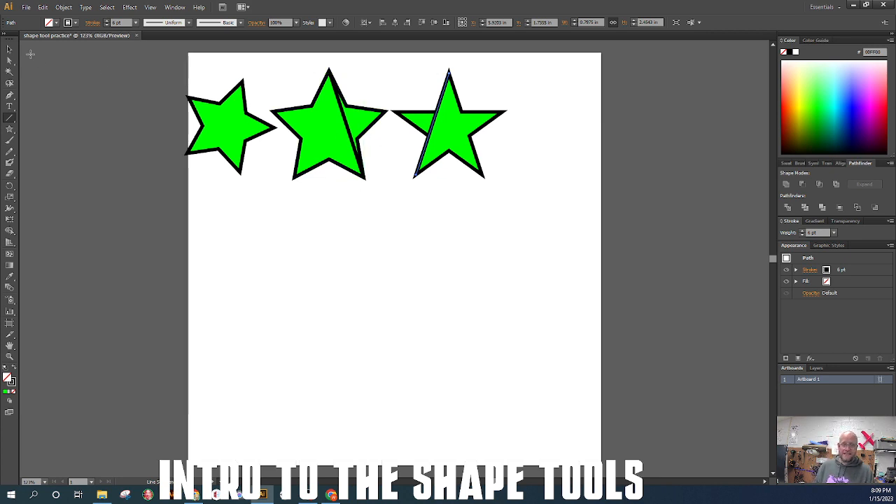
- Delete the two straight lines drawn across the second and third stars
key("v")
left_click(347, 126)
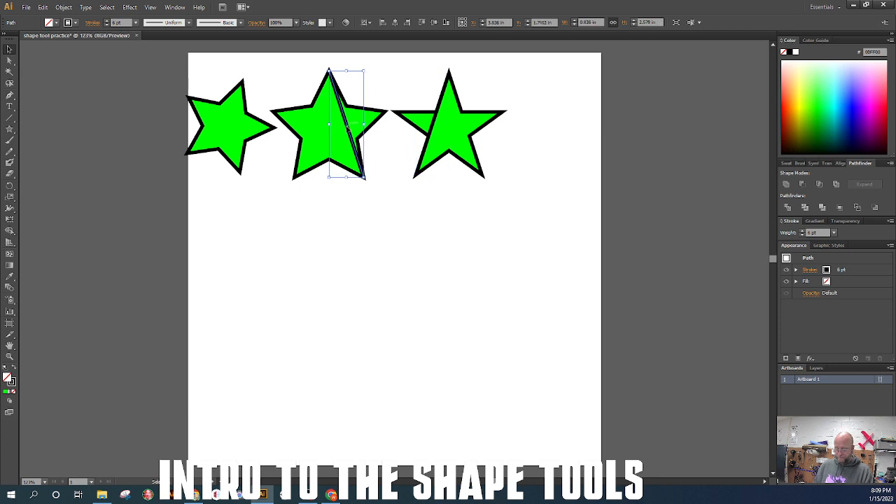
key("Delete")
left_click(433, 126)
key("Delete")
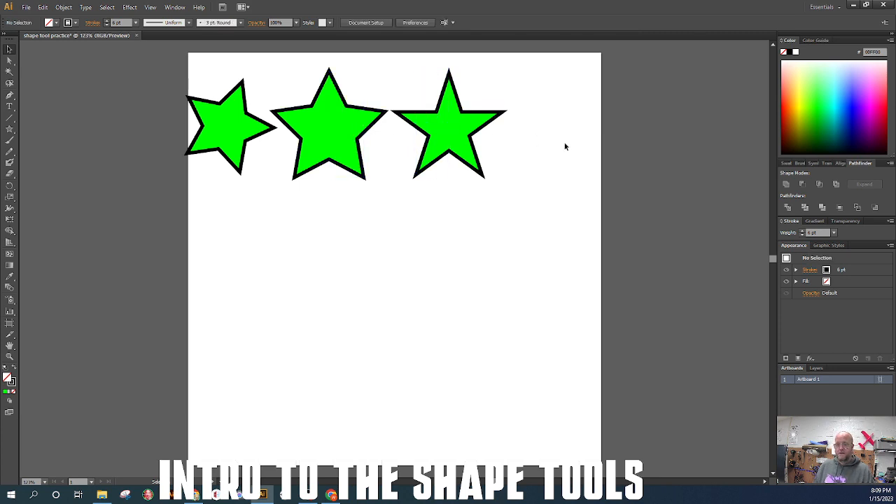
- Draw a fourth upright five-pointed star about 2.9 by 2.8 in at the row's right end and fill it with bright green
left_click(10, 129)
mouse_move(571, 134)
left_mouse_down()
mouse_move(595, 88)
mouse_move(607, 84)
mouse_move(587, 81)
mouse_move(578, 58)
mouse_move(567, 81)
mouse_move(572, 68)
left_mouse_up()
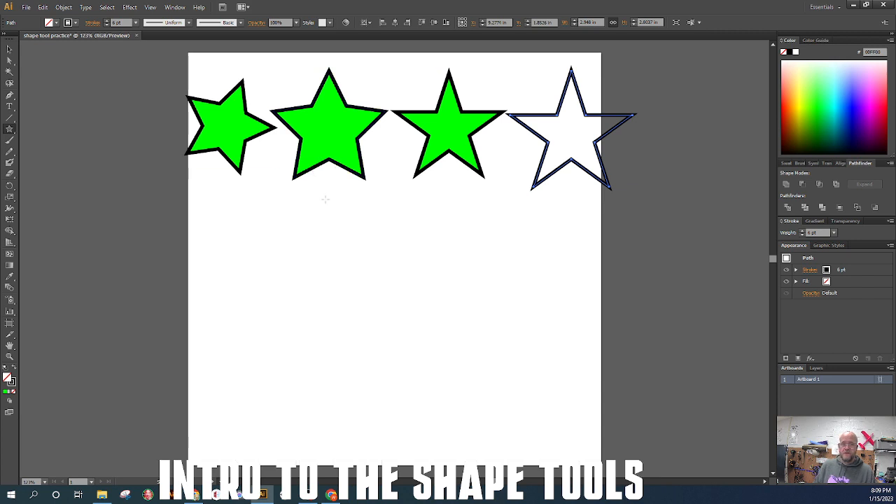
left_click(58, 23)
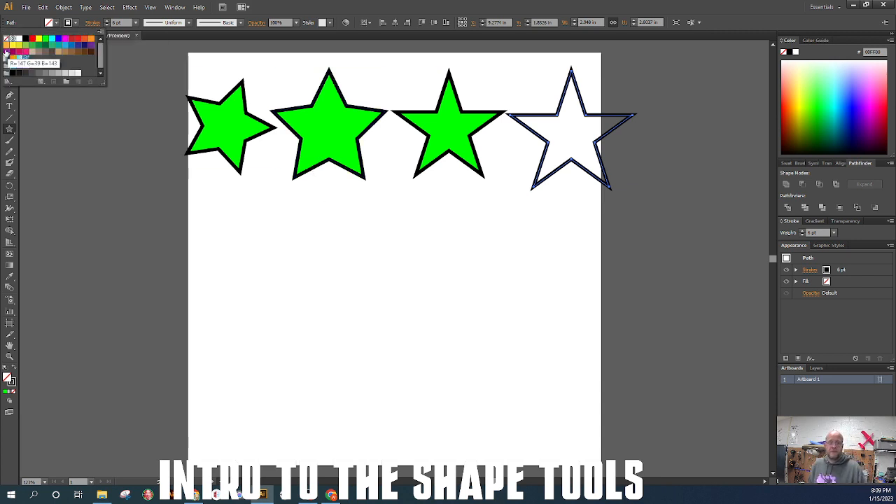
left_click(45, 39)
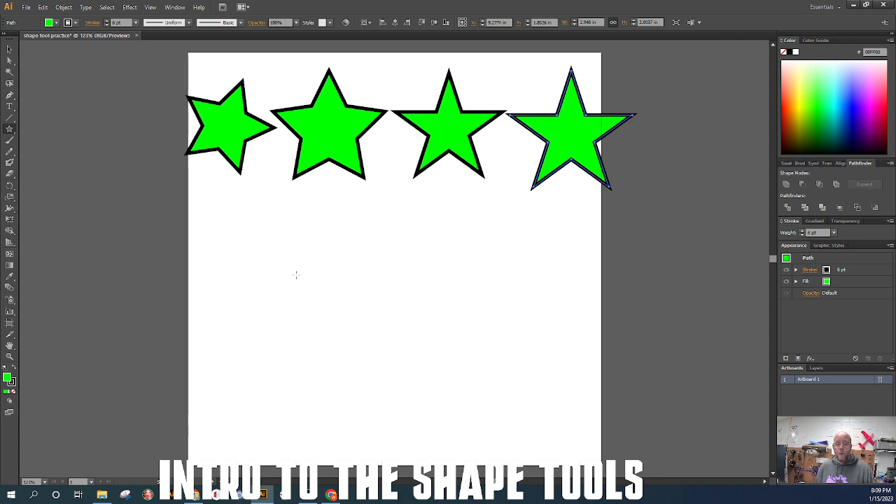
- Draw an eleven-pointed star about 3.8 in wide with long sharp points below the first star of the row
left_click_drag(245, 285, 243, 203)
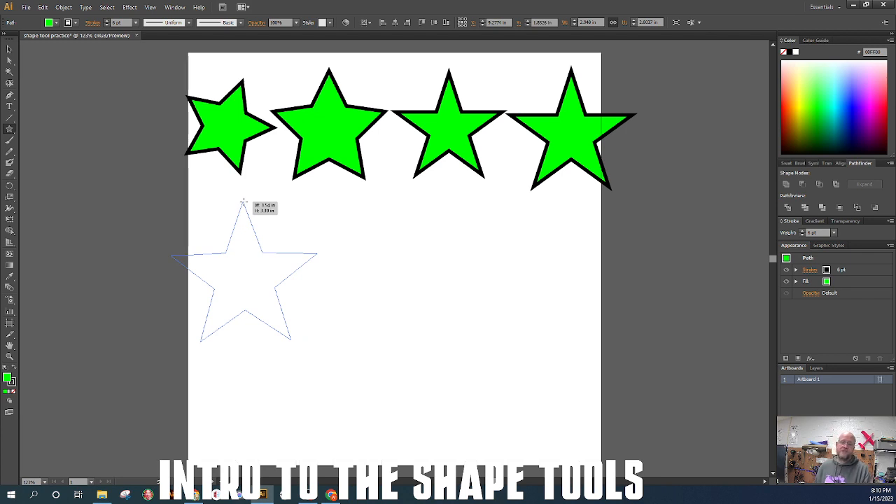
key("Up")
key("Up")
key("Up")
key("Up")
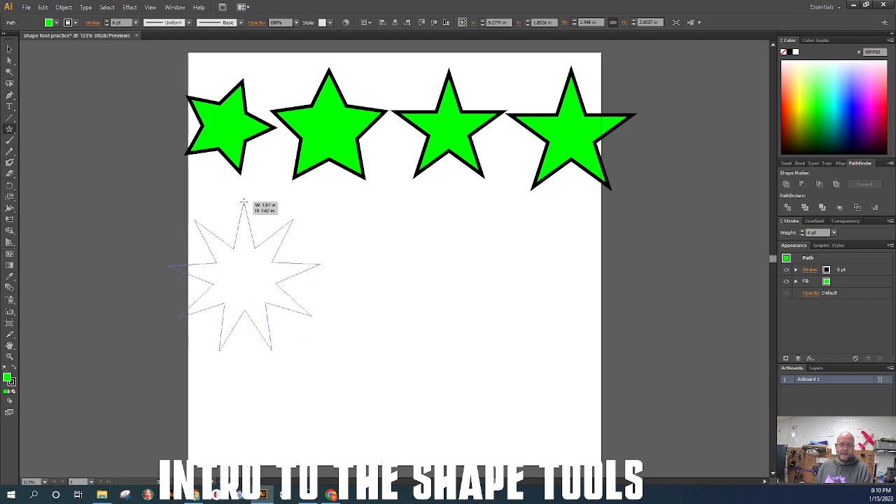
key("Up")
key("Up")
key("Up")
key("Up")
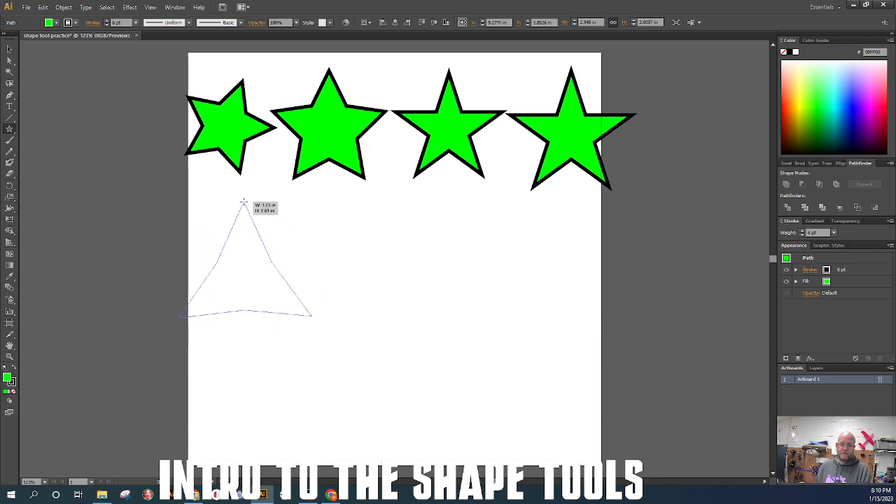
key("Up")
key("Up")
key("Up")
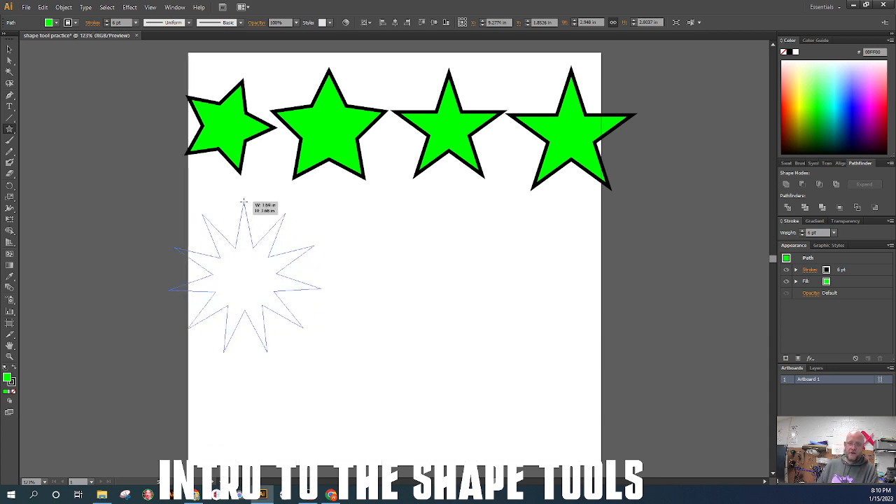
mouse_move(250, 202)
left_mouse_down()
mouse_move(266, 145)
mouse_move(251, 187)
mouse_move(267, 120)
mouse_move(258, 57)
mouse_move(249, 215)
mouse_move(249, 113)
mouse_move(244, 194)
left_mouse_up()
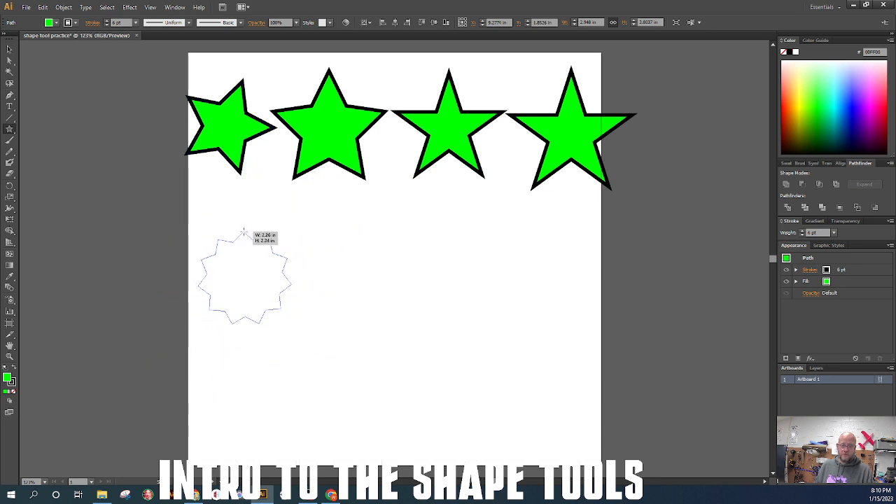
left_click_drag(243, 234, 241, 199)
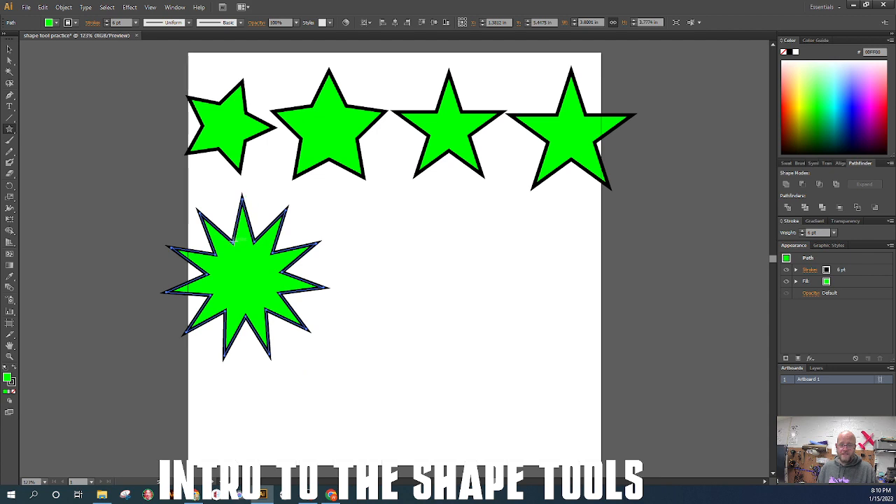
- Draw three more eleven-pointed stars: a small spiky one about 1.1 in, a blunt one about 2.3 in, and a thin-spiked one about 5.1 in
left_click_drag(454, 291, 455, 267)
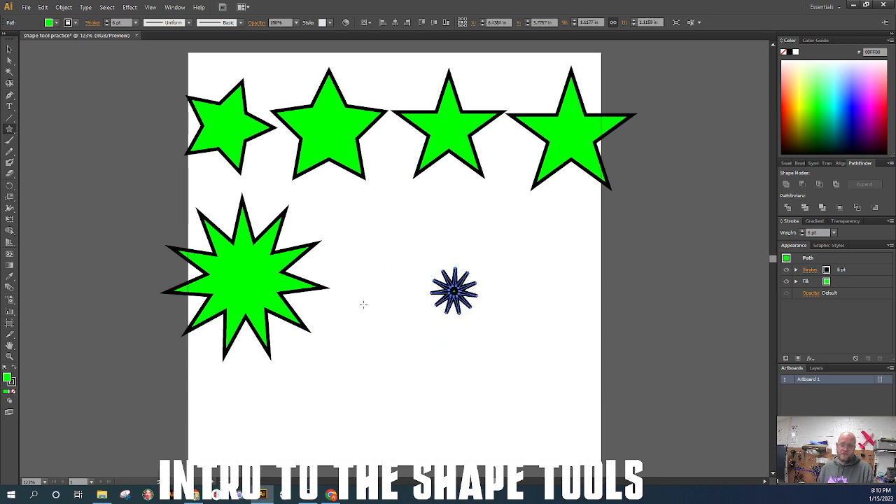
left_click_drag(363, 305, 403, 150)
left_click_drag(403, 148, 382, 261)
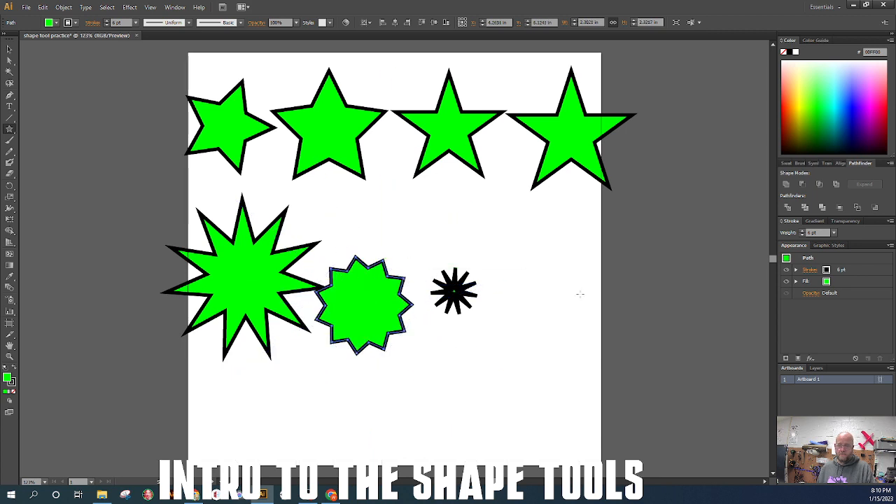
left_click_drag(578, 293, 596, 188)
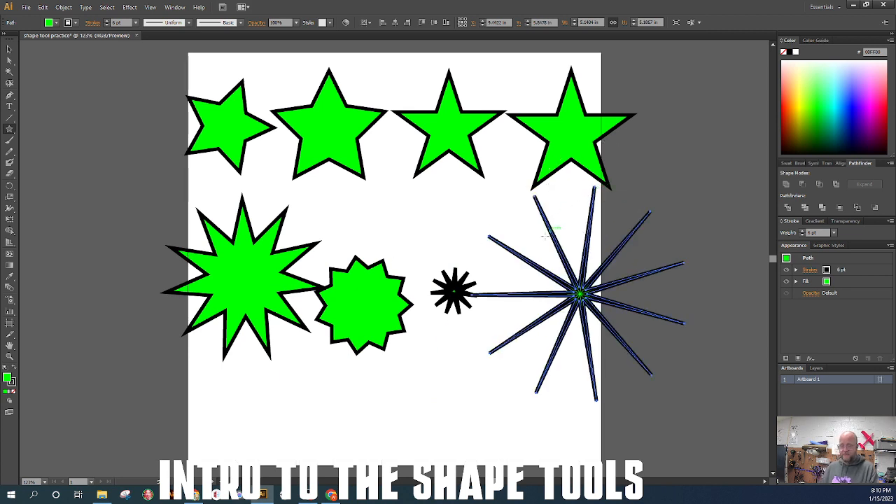
- Set the stroke weight of the small spiky star and the large thin-spiked star to 1 pt
left_click(9, 49)
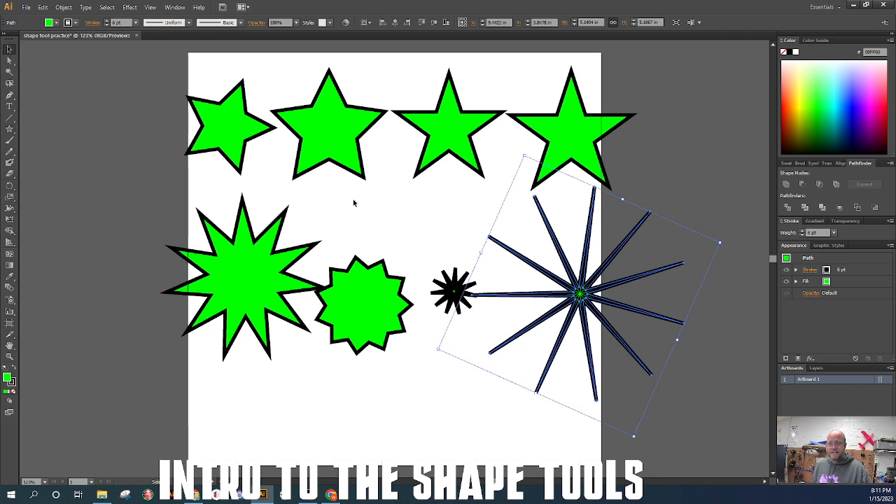
left_click(444, 259)
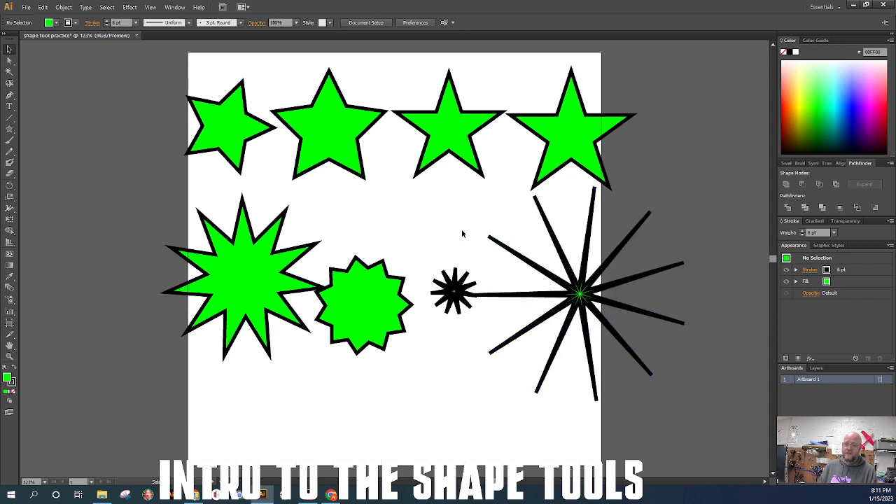
left_click_drag(444, 217, 653, 359)
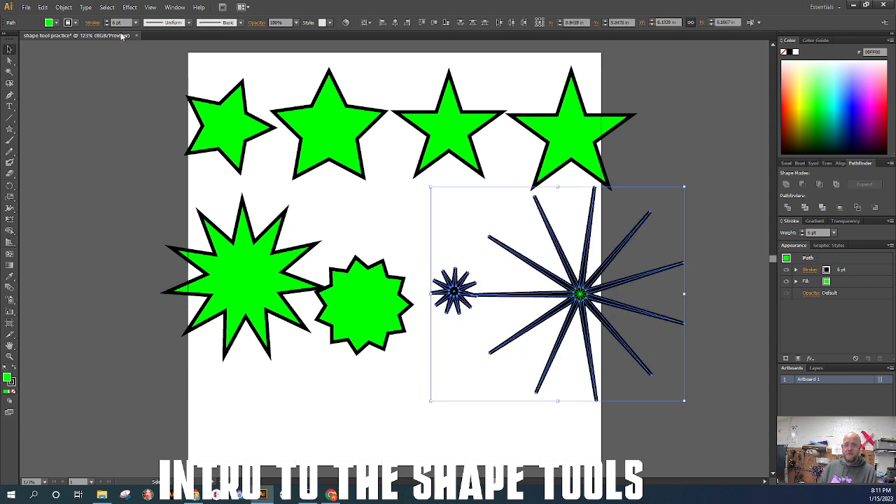
left_click(116, 22)
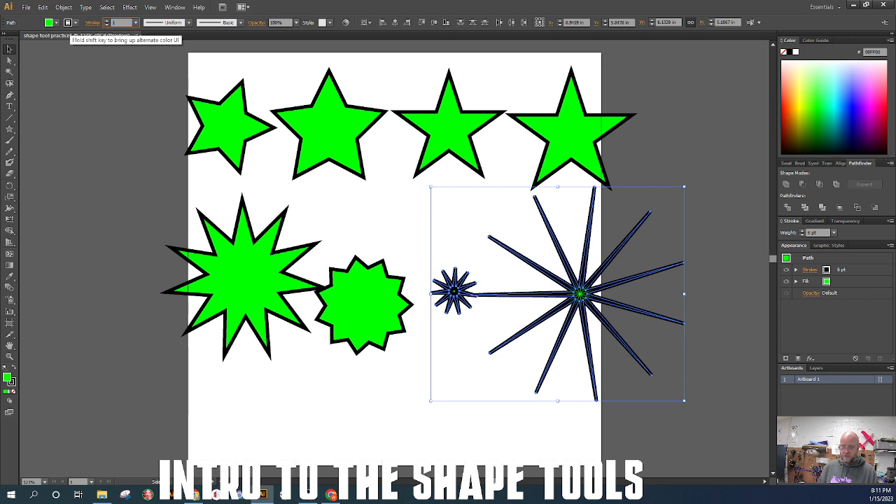
type("1")
key("Return")
left_click(406, 236)
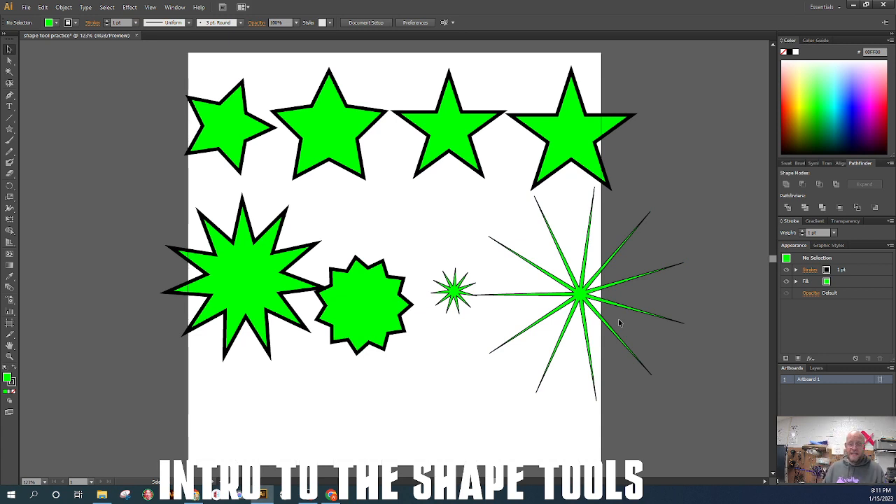
- Select all the stars and delete them from the artboard
left_click(10, 129)
mouse_move(11, 130)
left_mouse_down()
mouse_move(28, 131)
mouse_move(60, 185)
mouse_move(64, 131)
mouse_move(11, 131)
left_mouse_up()
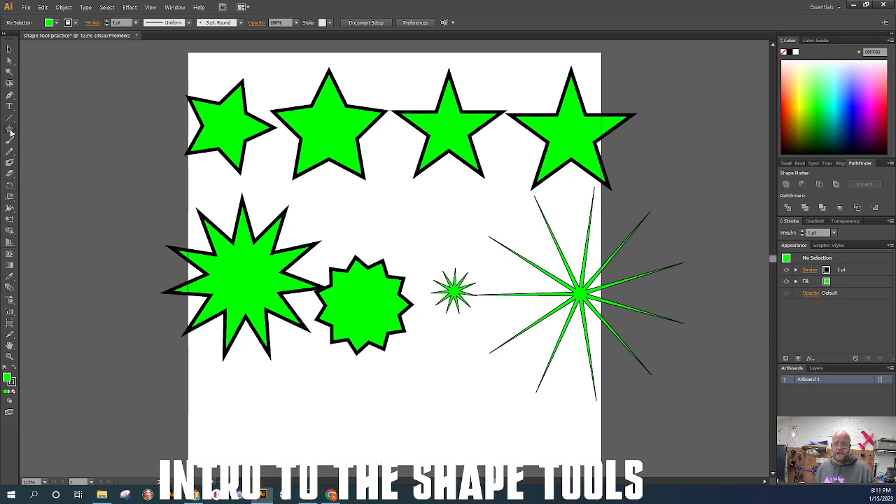
left_click(9, 49)
left_click_drag(119, 100, 726, 424)
key("Delete")
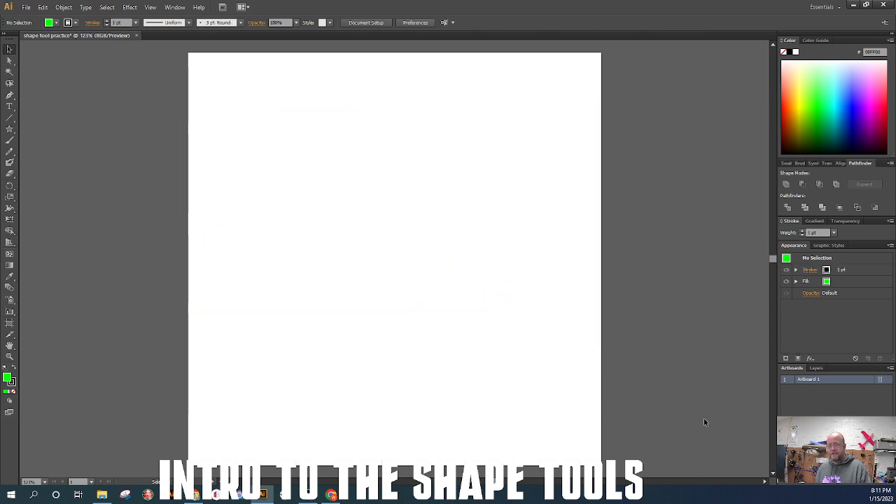
- Draw a lens flare about 10.6 in wide with the Flare tool in the artboard's upper left area and deselect it
left_click_drag(9, 129, 57, 182)
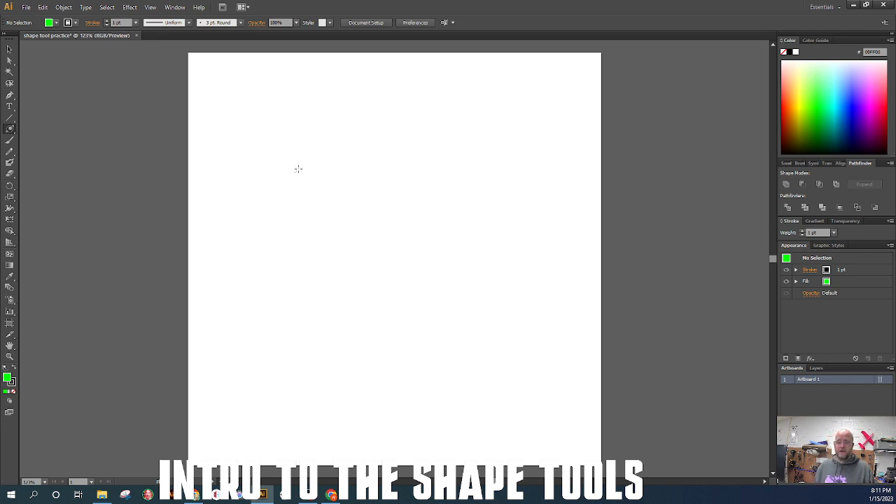
left_click_drag(299, 167, 343, 190)
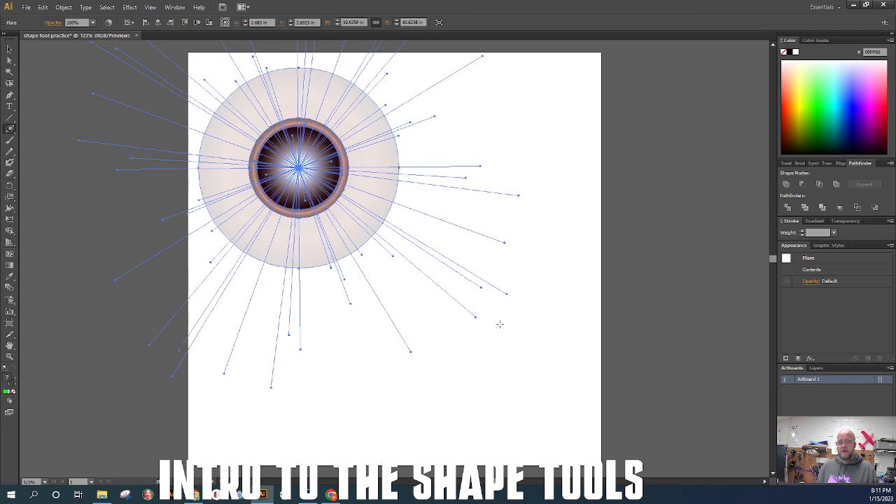
left_click(10, 49)
left_click(80, 114)
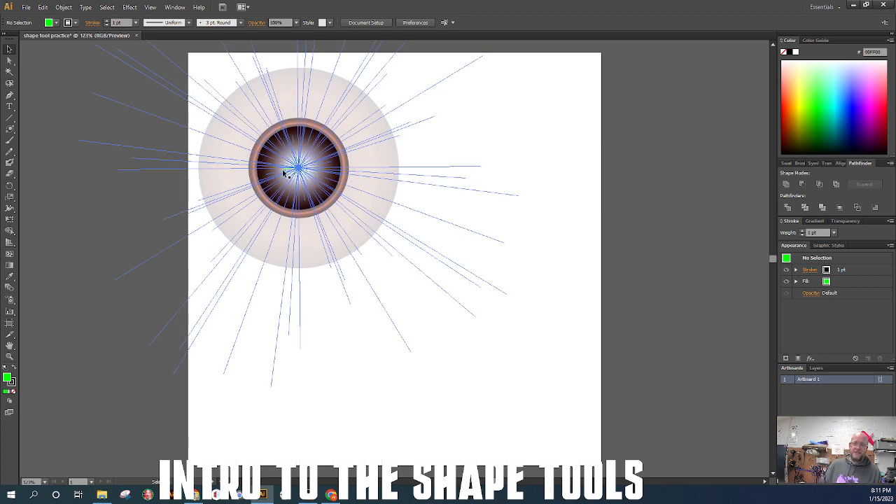
- Examine the Flare tool's options for a second flare beside the first, and cancel them
left_click(10, 128)
left_click(44, 184)
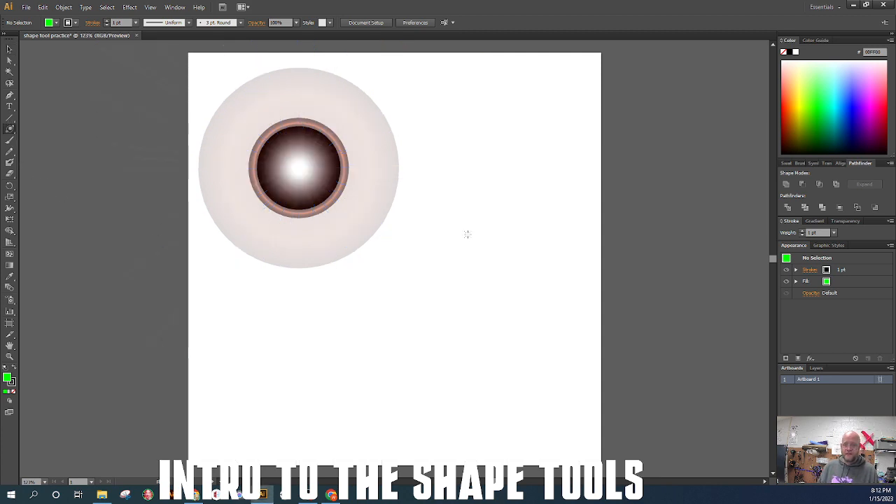
left_click(475, 222)
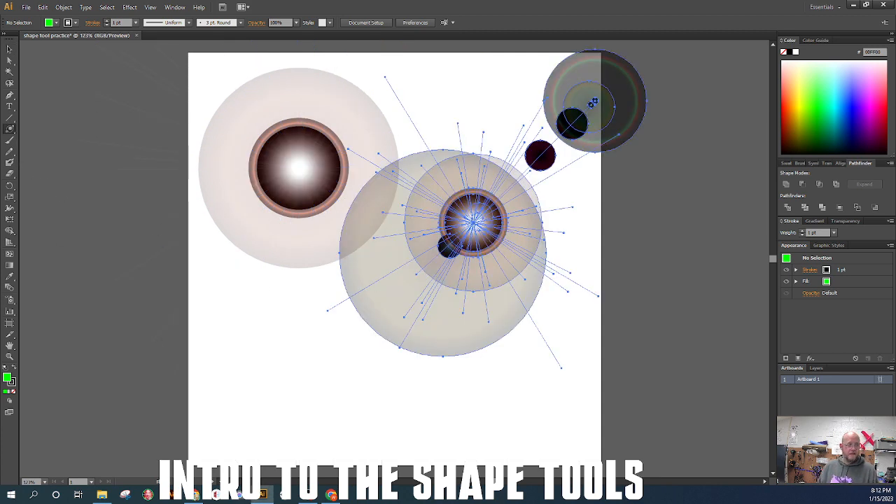
double_click(10, 129)
left_click_drag(20, 170, 237, 131)
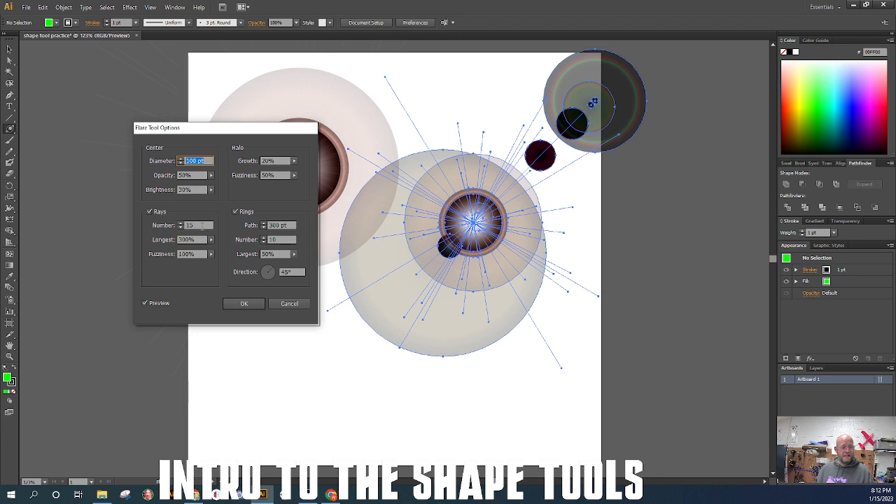
left_click(290, 304)
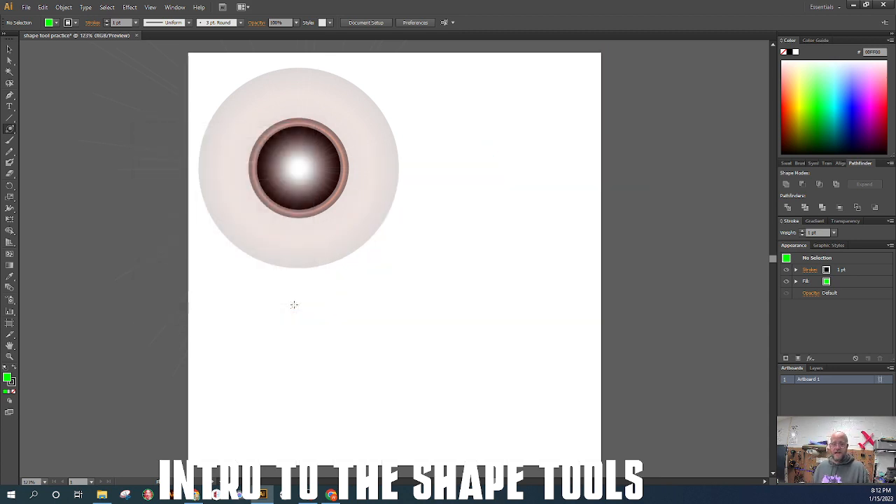
- Select the remaining flare and delete it from the artboard
left_click(9, 49)
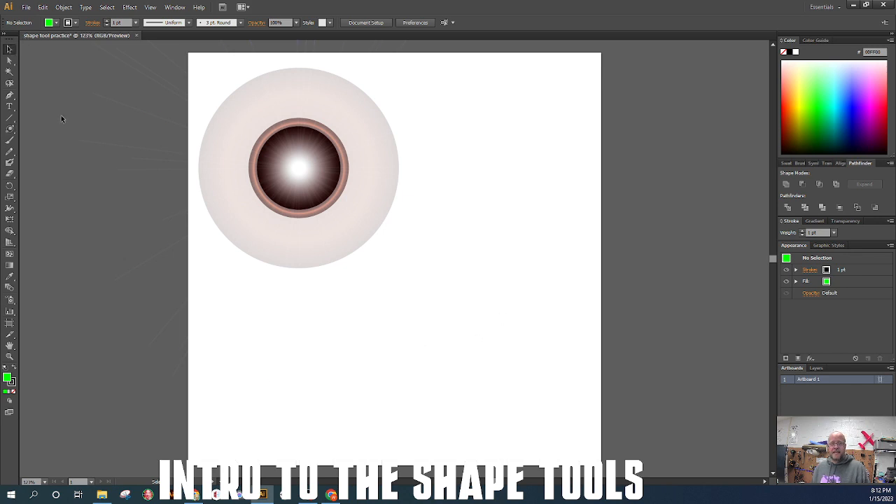
left_click(257, 162)
key("Delete")
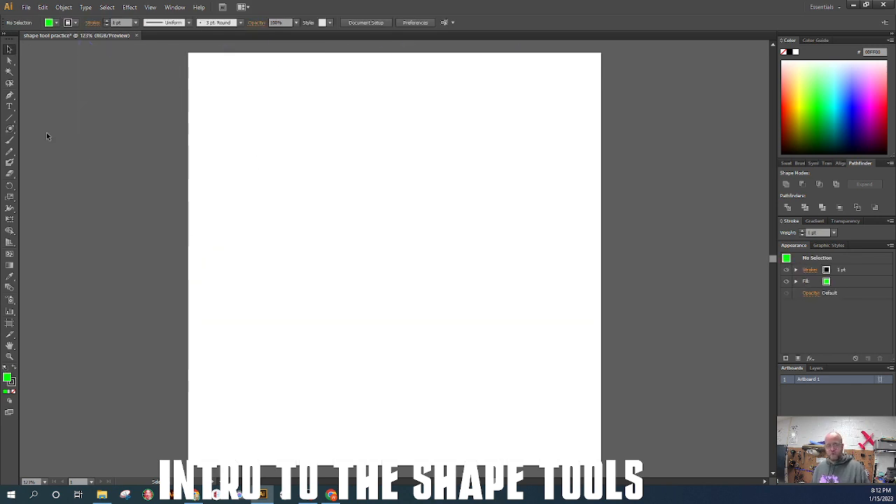
- Switch the active shape tool back to the Rectangle tool
left_click_drag(9, 128, 22, 129)
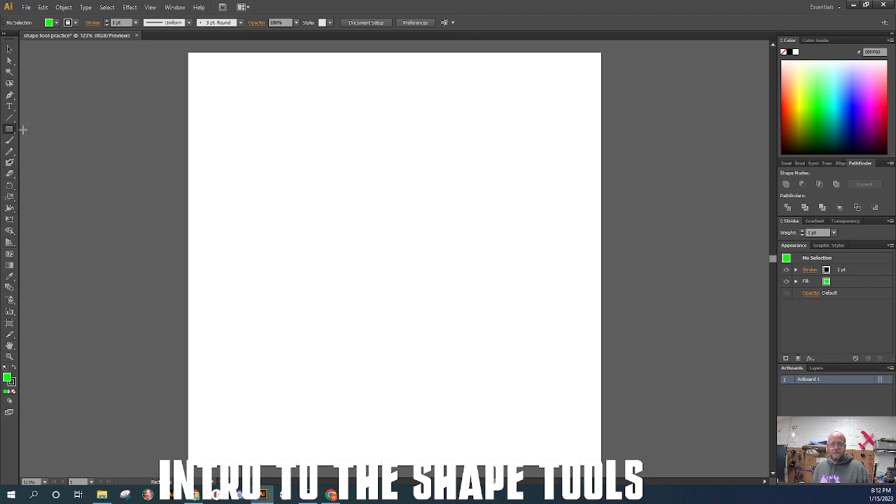
left_click(10, 131)
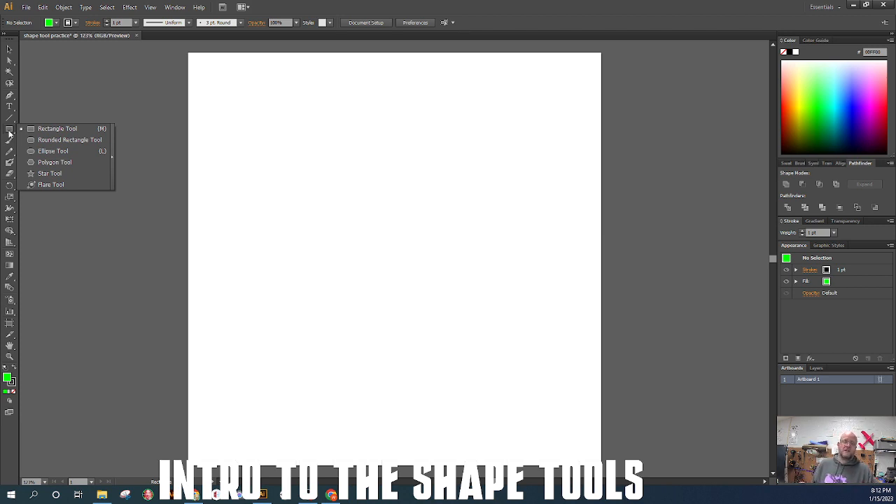
left_click(10, 134)
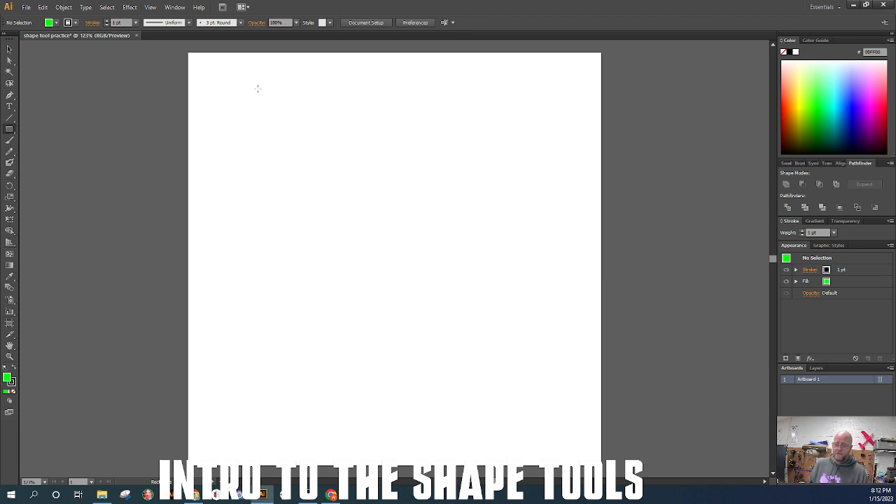